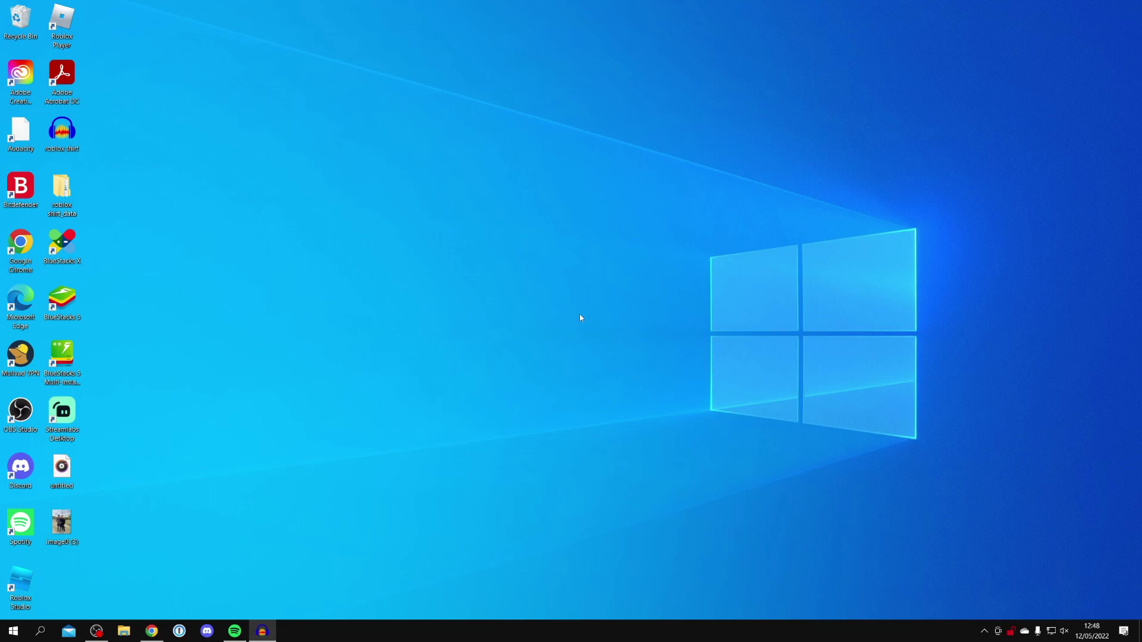
- Launch Google Chrome from the taskbar to reach the Google homepage
click(153, 631)
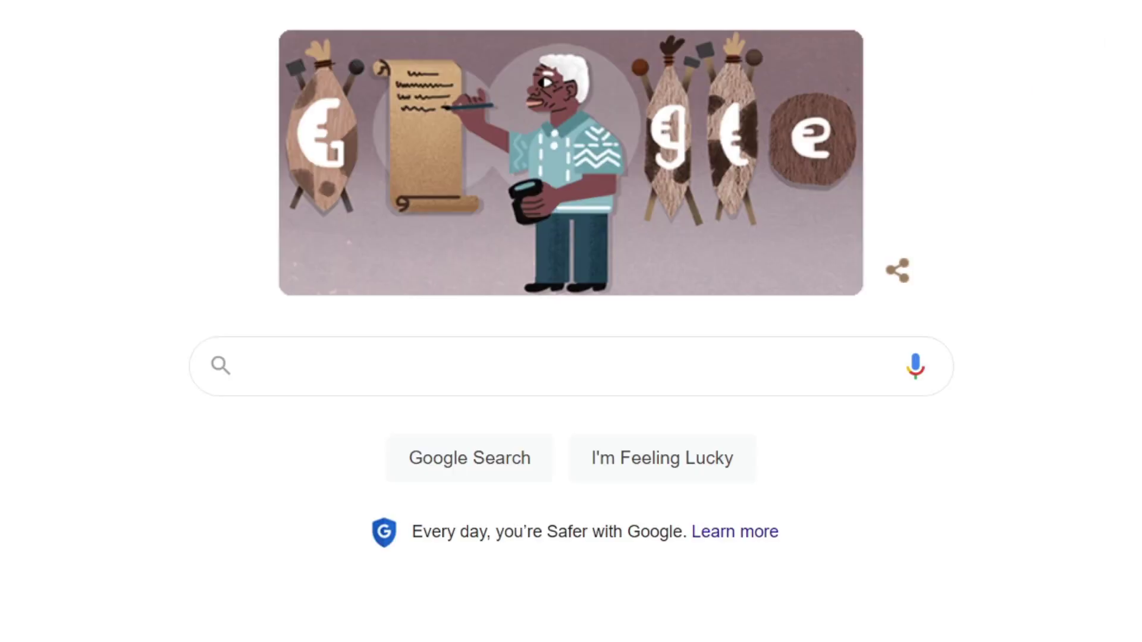
- Search Google for 'planet minecraft' and open the Planet Minecraft Community result
text(planet minecraft)
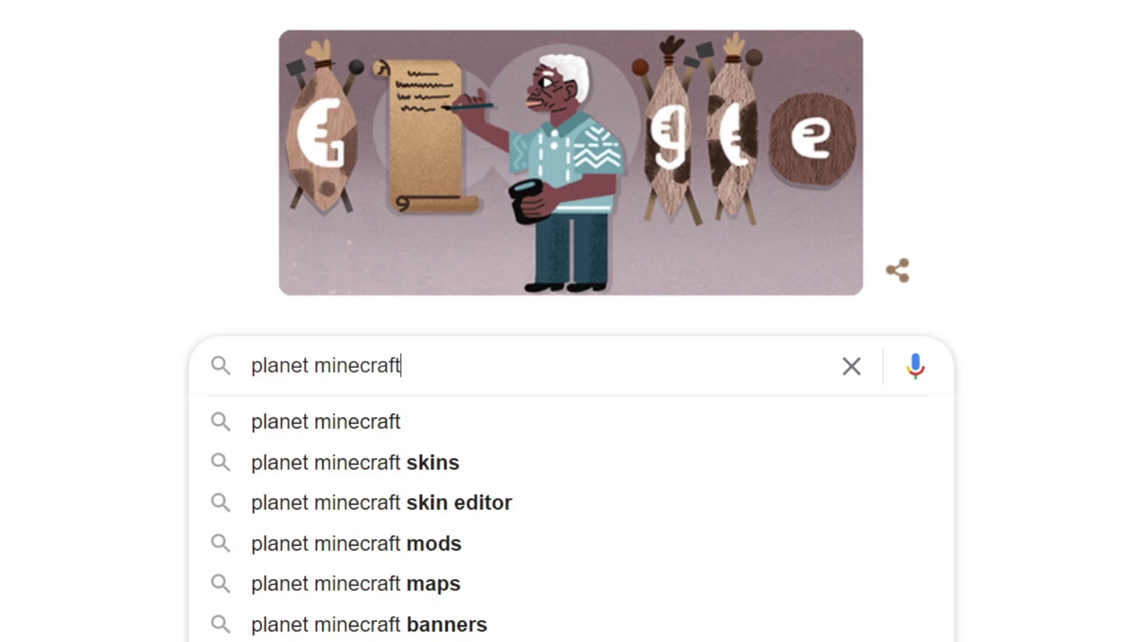
key(Return)
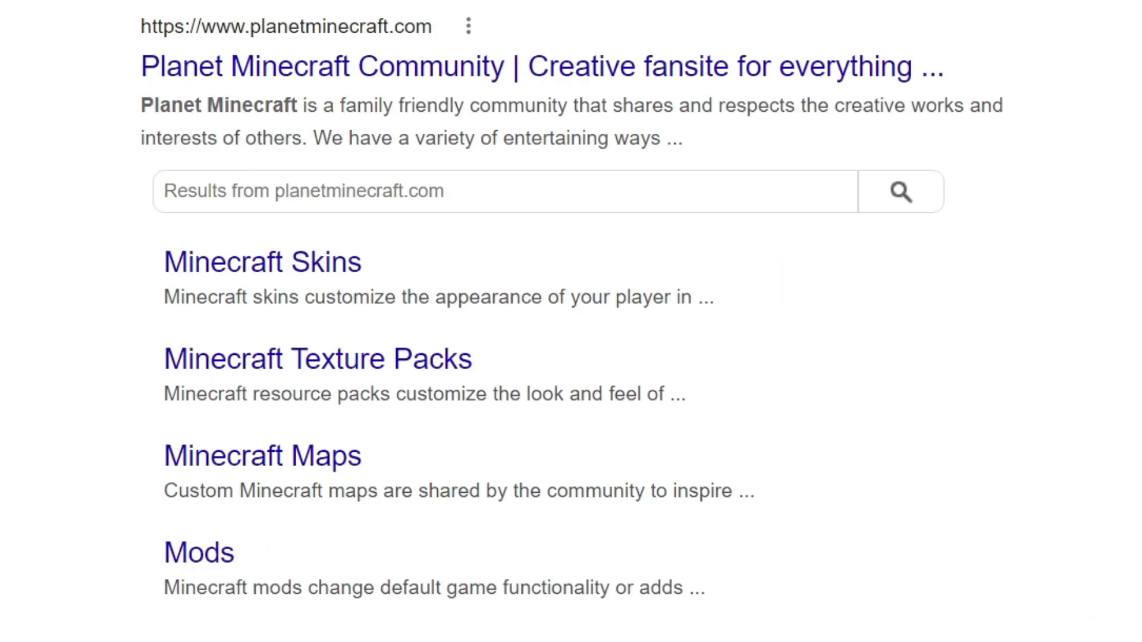
click(657, 67)
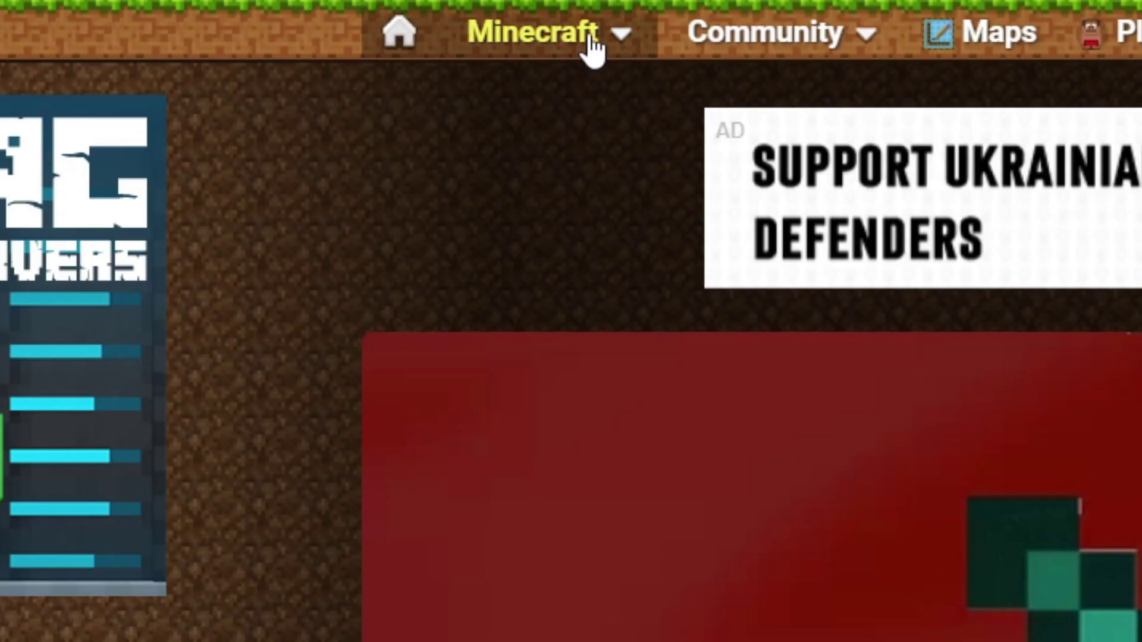
- Go to Planet Minecraft's Data Packs section and switch the list to TRENDING
mouse_move(331, 150)
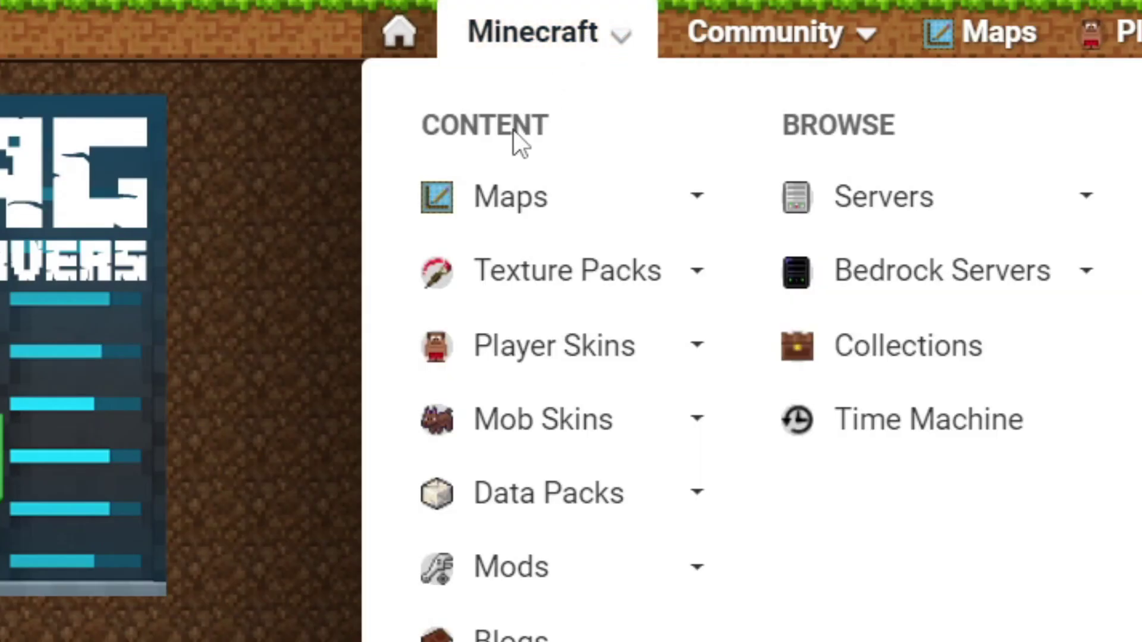
click(552, 519)
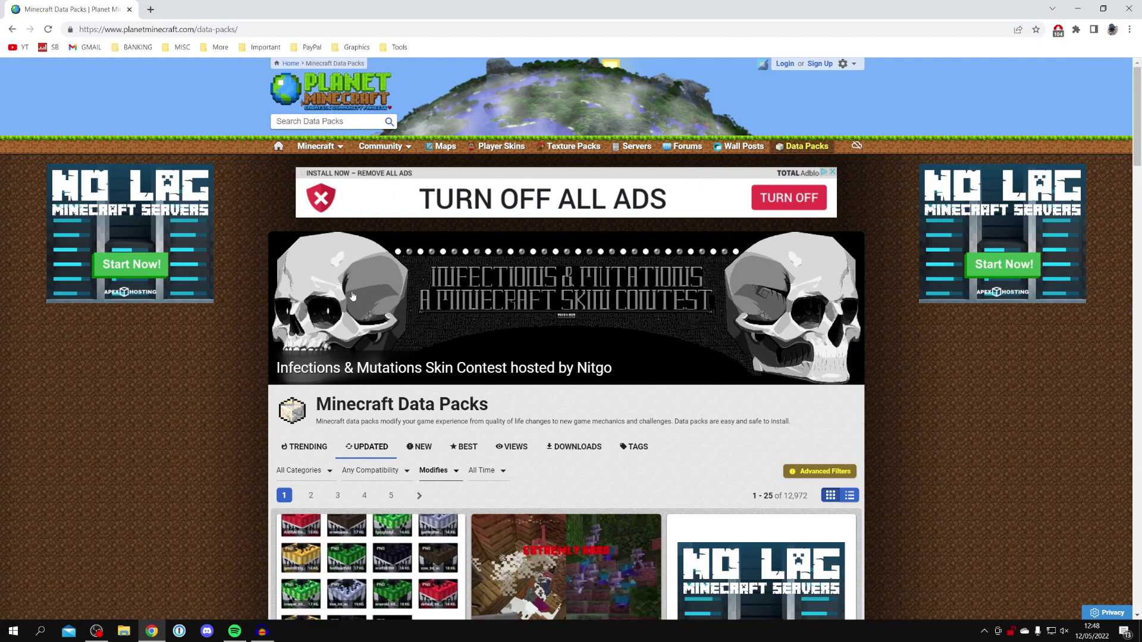
scroll(383, 300, down, 4)
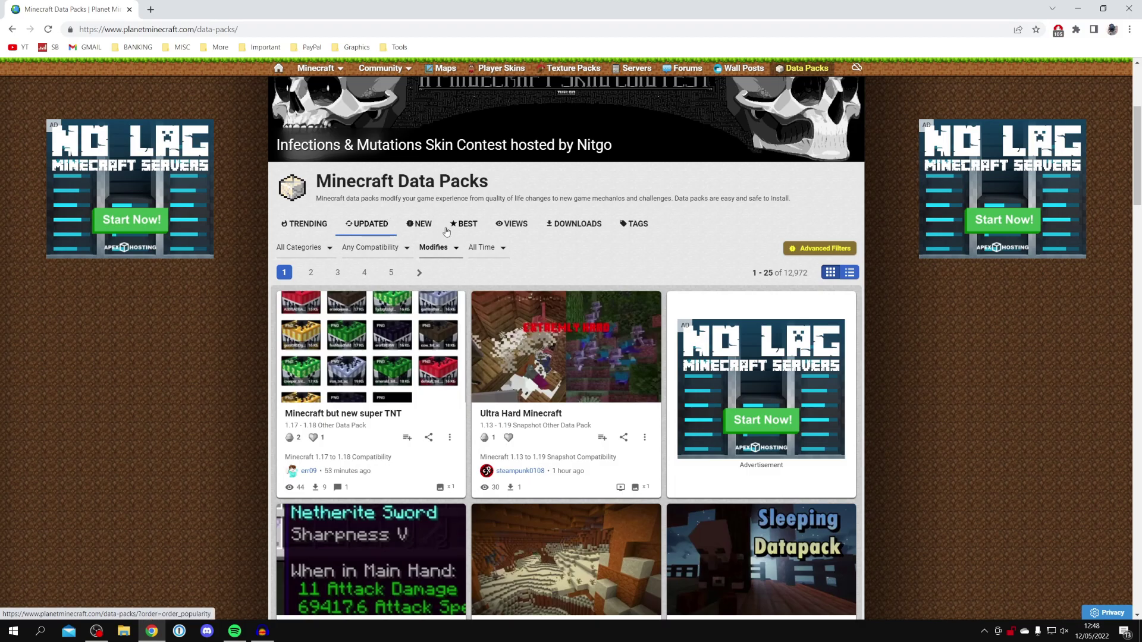
click(306, 222)
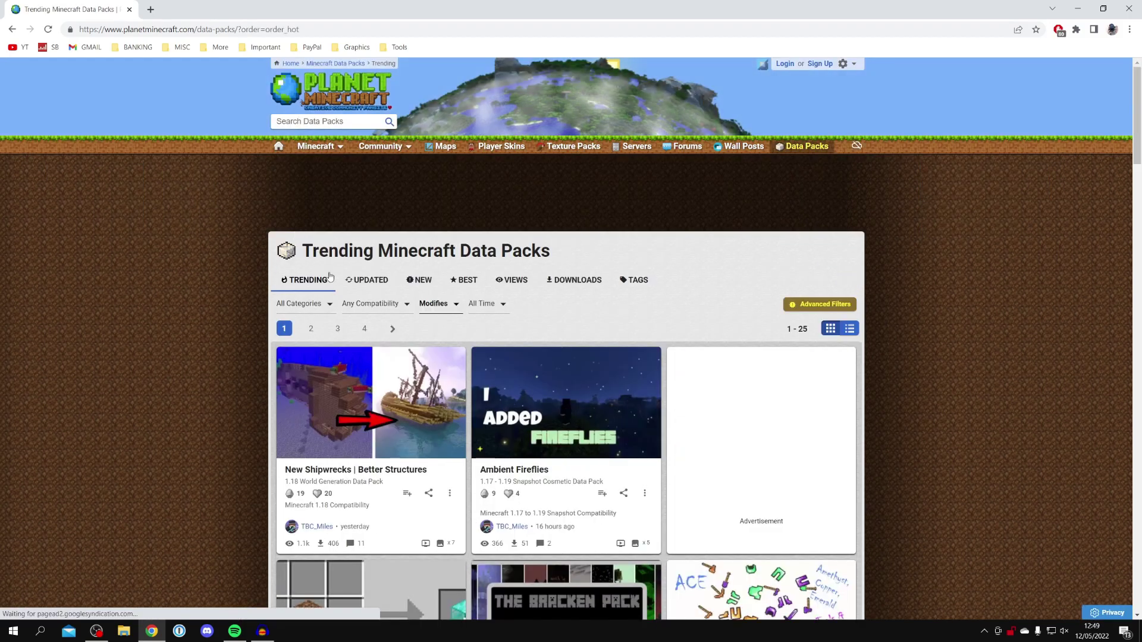
- Scroll the trending data packs and open the Eazy Difficulty card
scroll(330, 272, down, 1)
scroll(330, 273, down, 3)
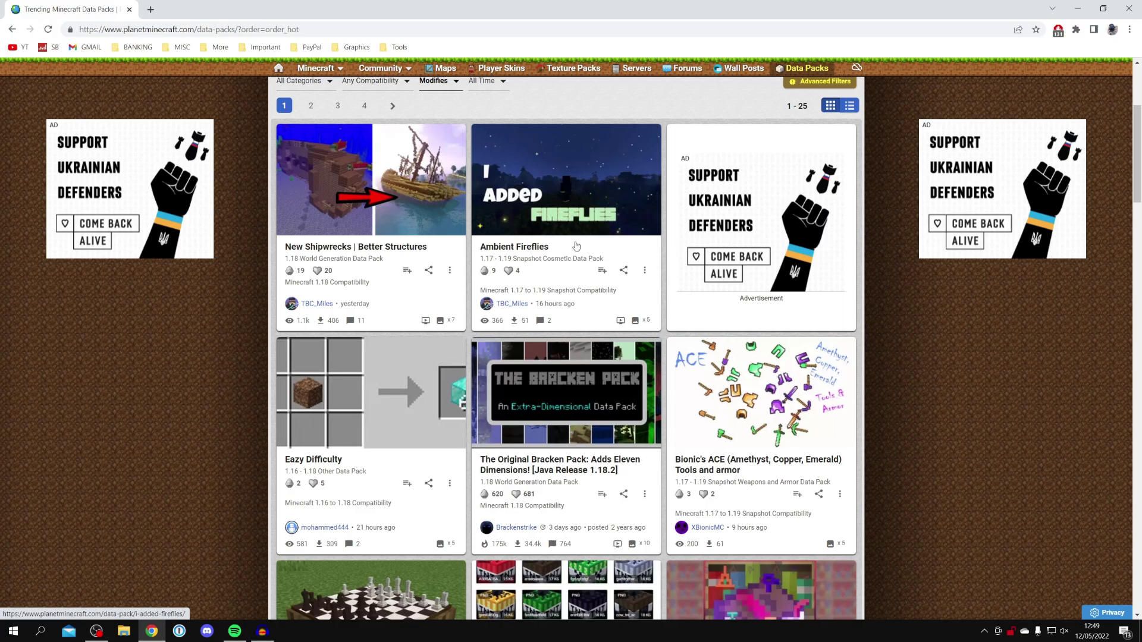
scroll(575, 239, down, 2)
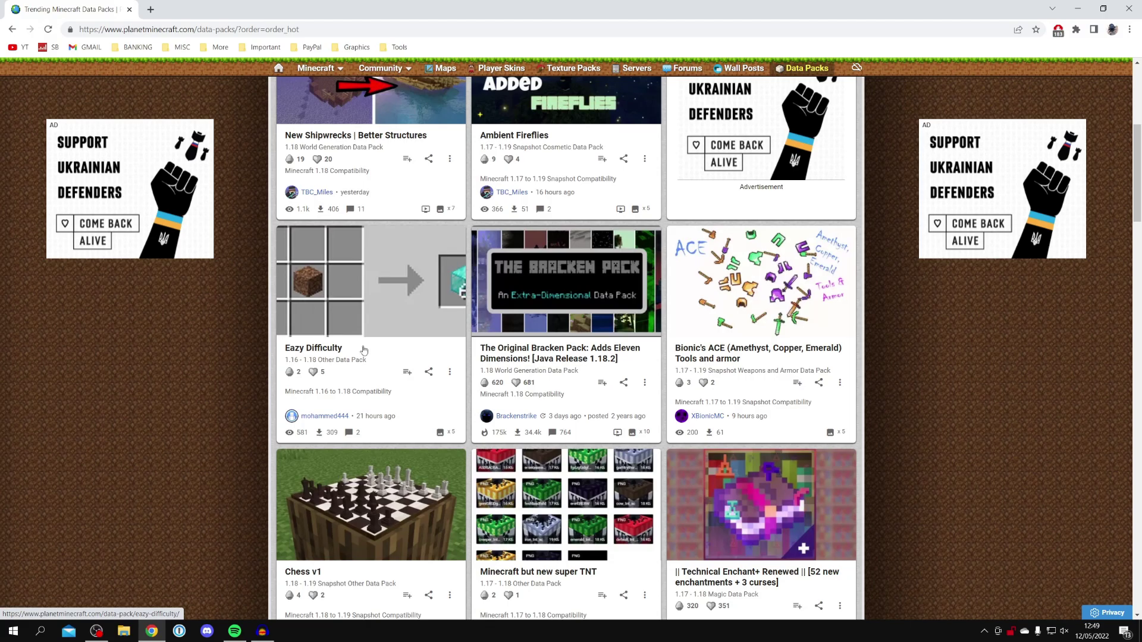
click(347, 290)
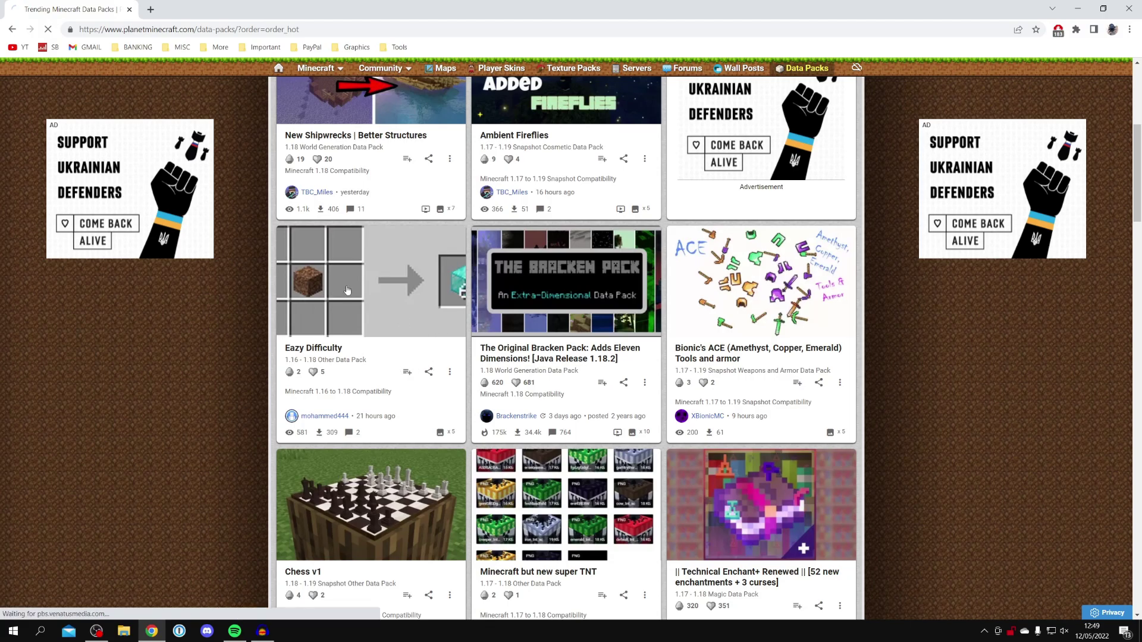
- Download the Eazy Difficulty zip and drag it from the download bar onto the desktop
scroll(348, 290, down, 6)
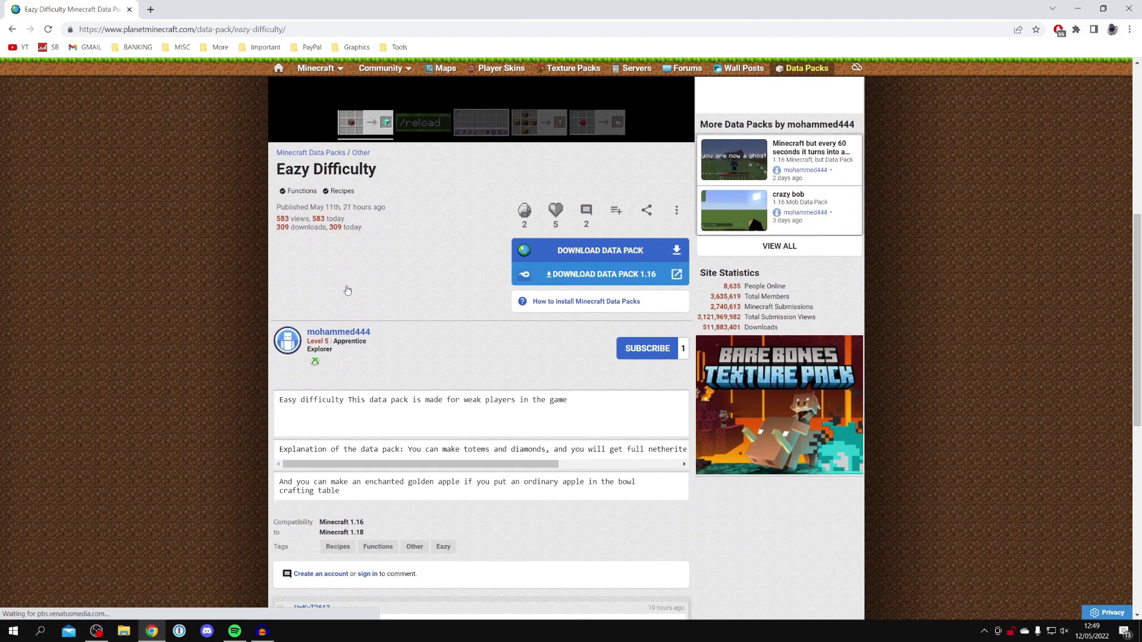
click(551, 262)
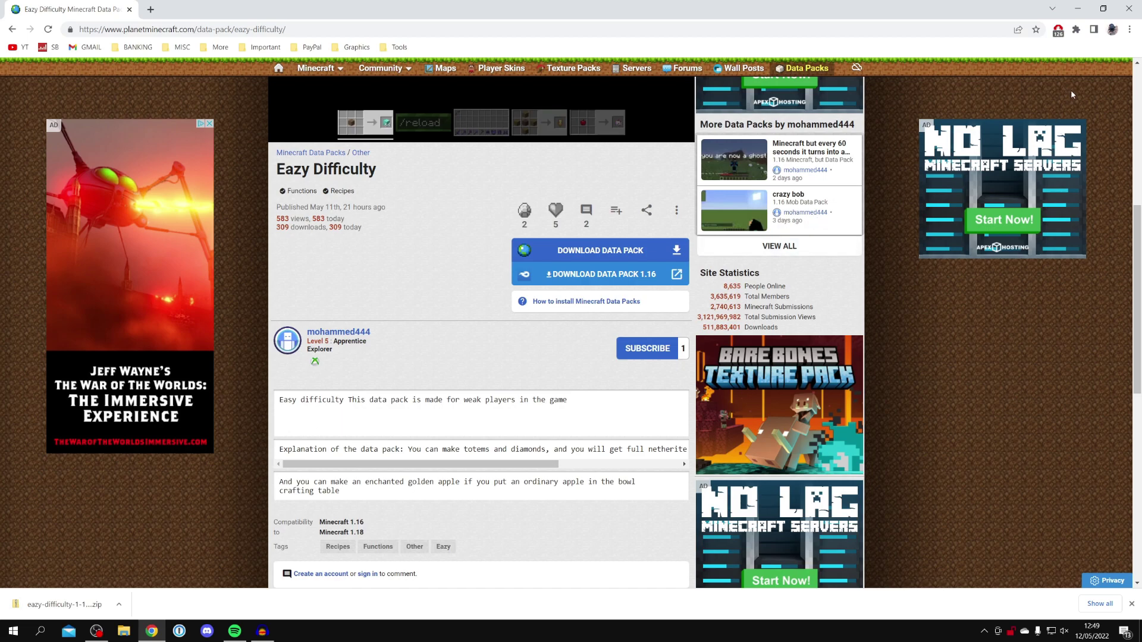
drag(542, 4, 605, 55)
drag(321, 476, 186, 423)
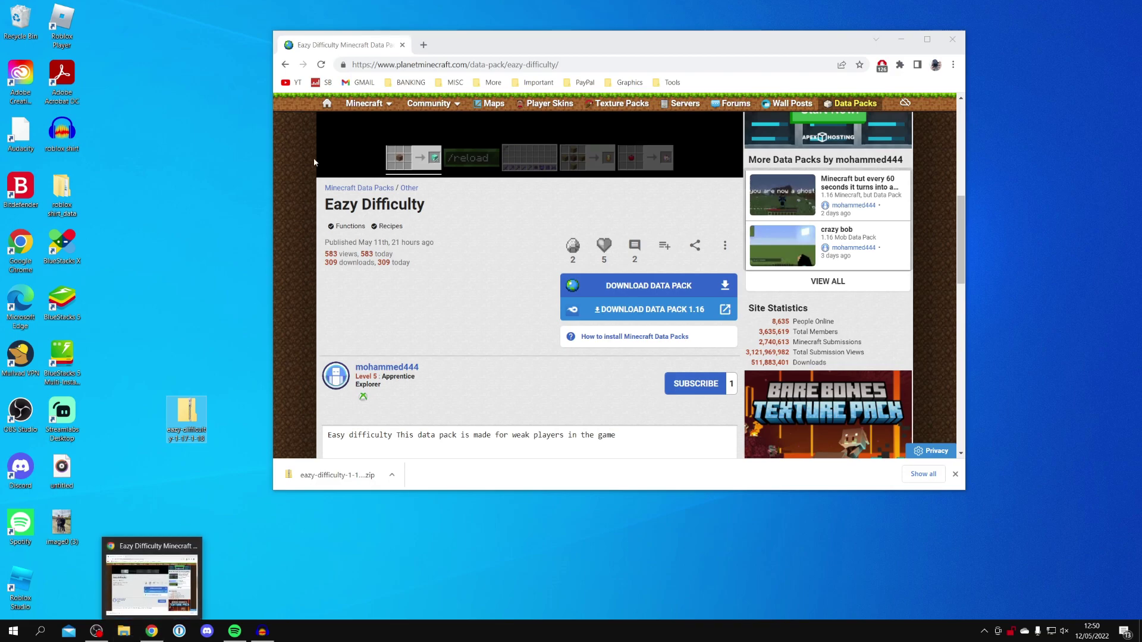
- Close Chrome and open the downloaded Eazy Difficulty zip in File Explorer
click(952, 41)
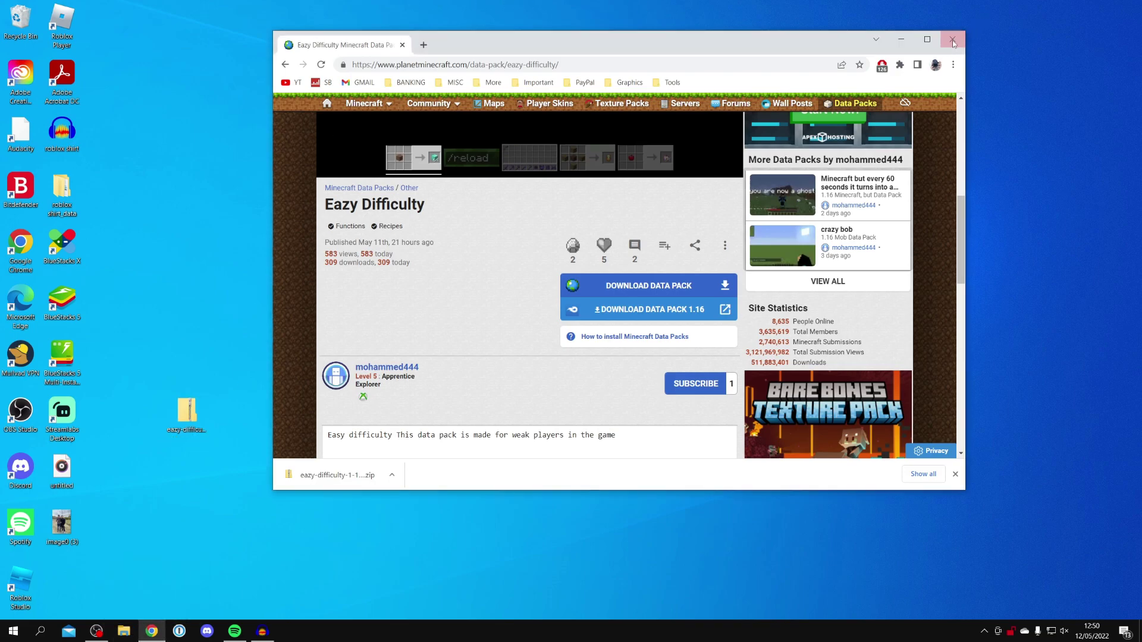
double_click(191, 418)
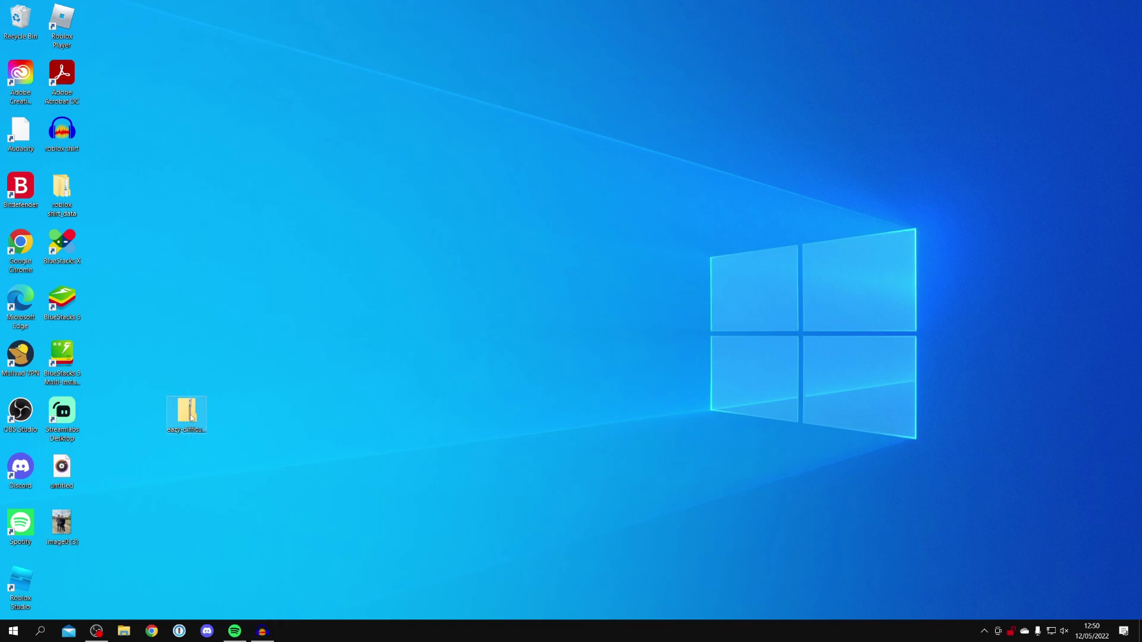
drag(417, 257, 443, 175)
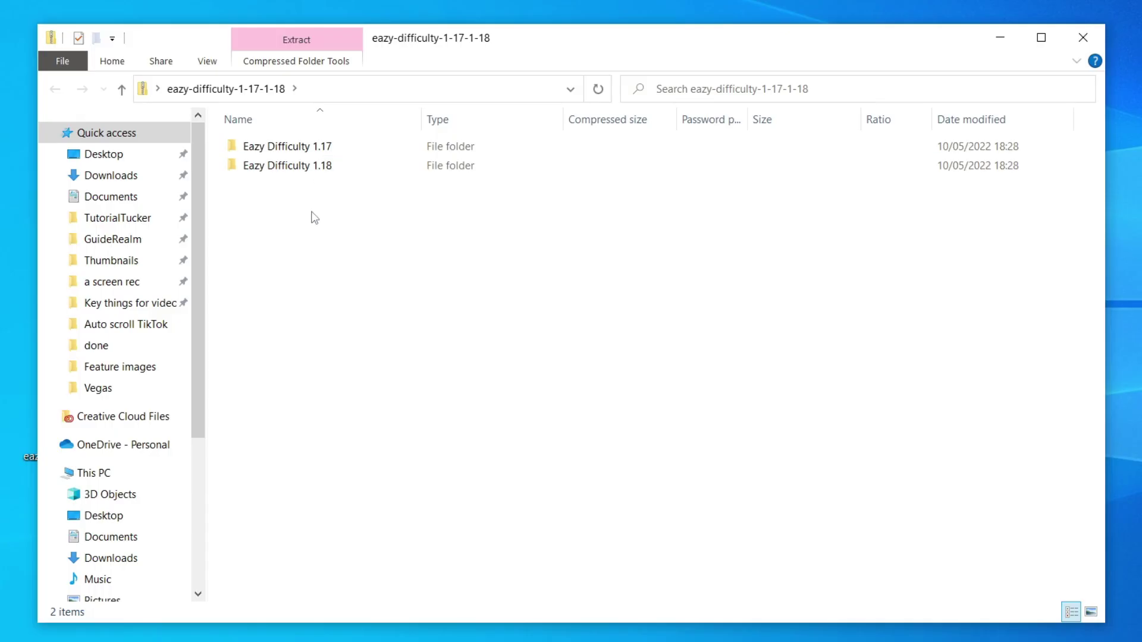
- Copy the Eazy Difficulty 1.18 folder from the zip to the desktop, then close Explorer
click(361, 235)
click(332, 166)
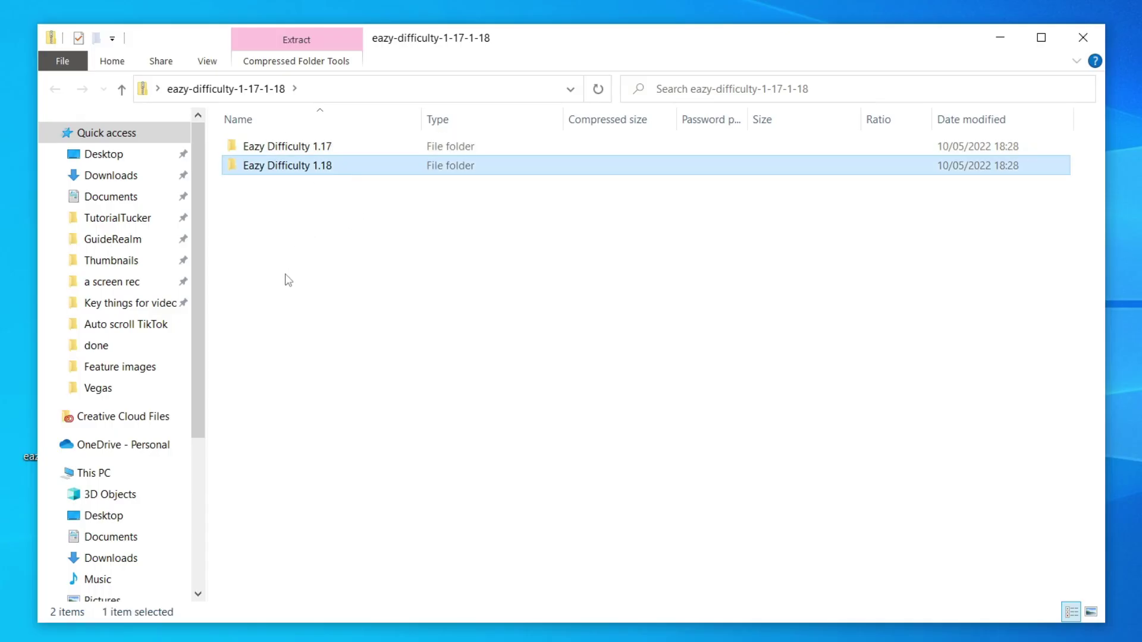
click(315, 147)
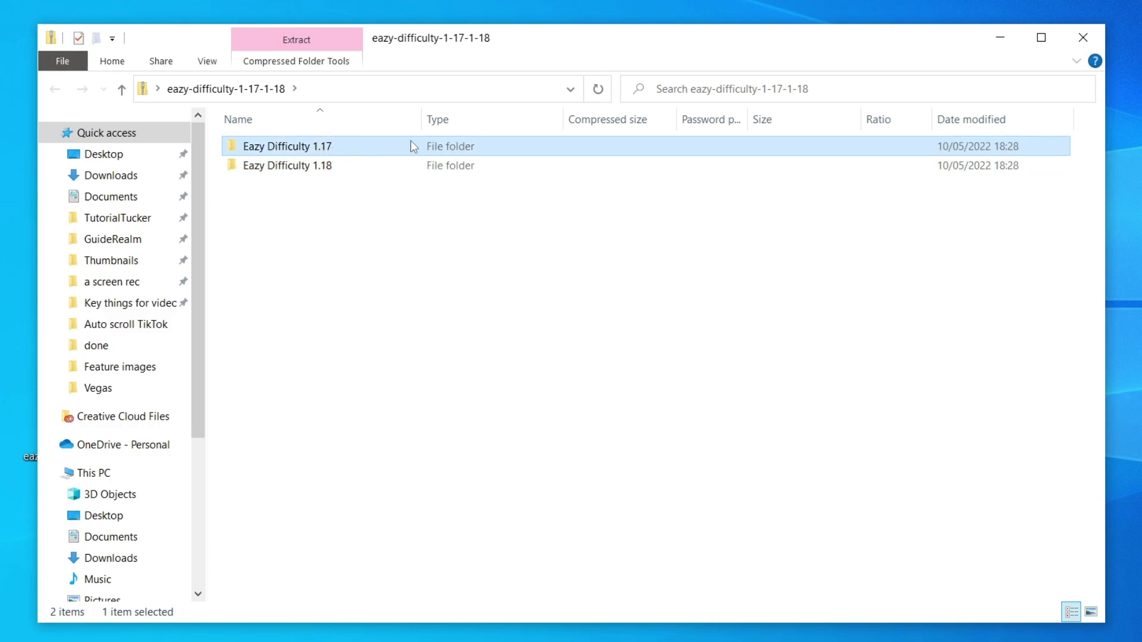
click(351, 205)
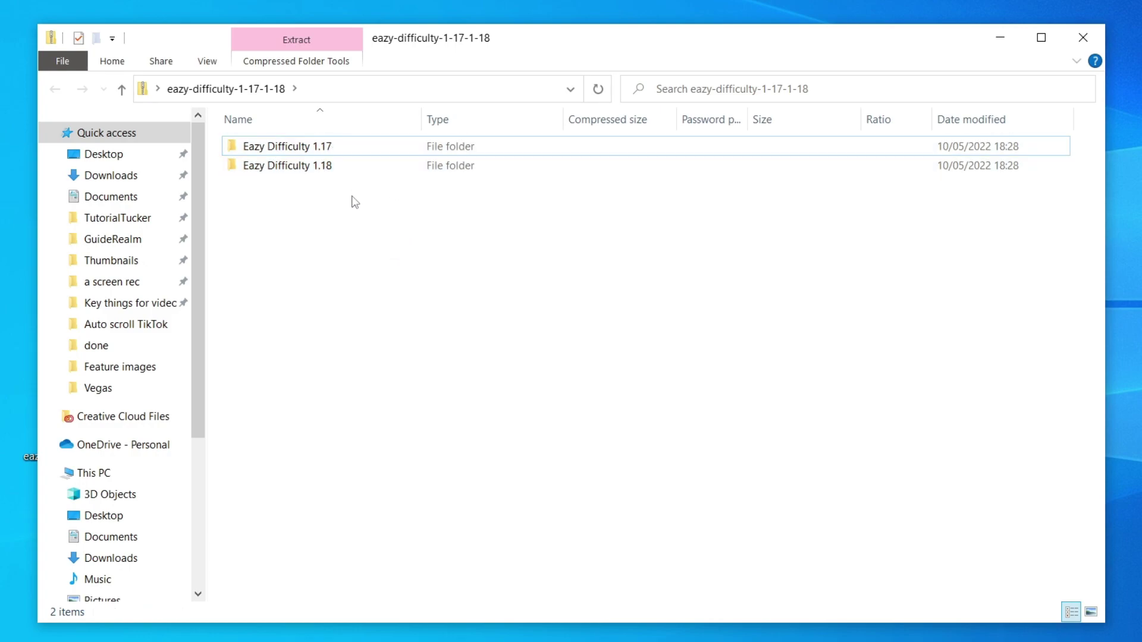
click(331, 166)
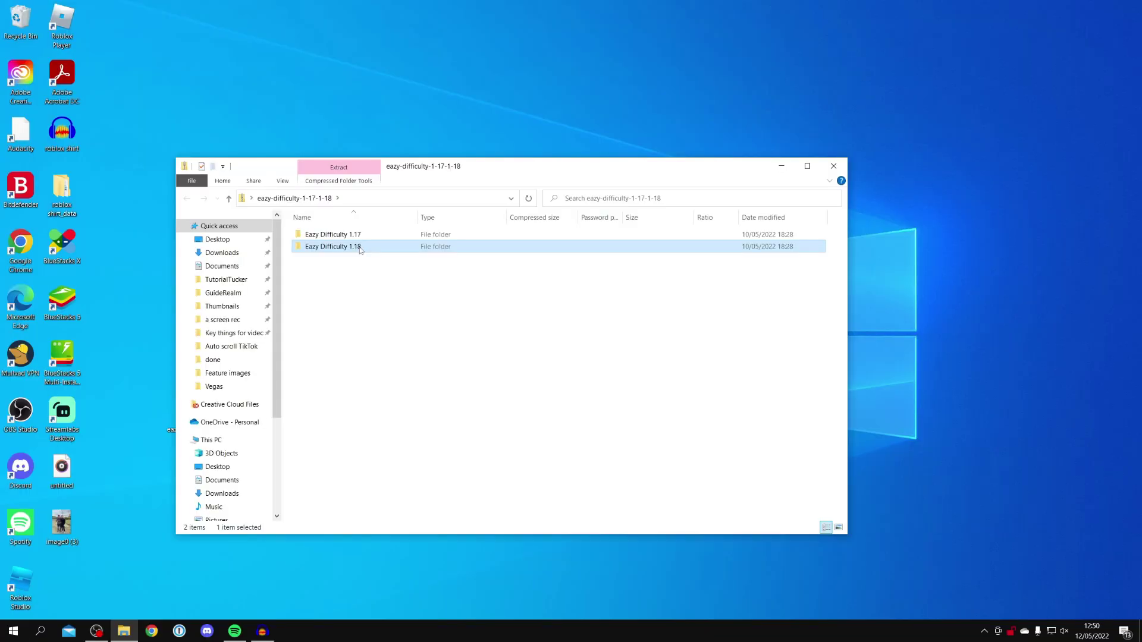
drag(359, 250, 139, 492)
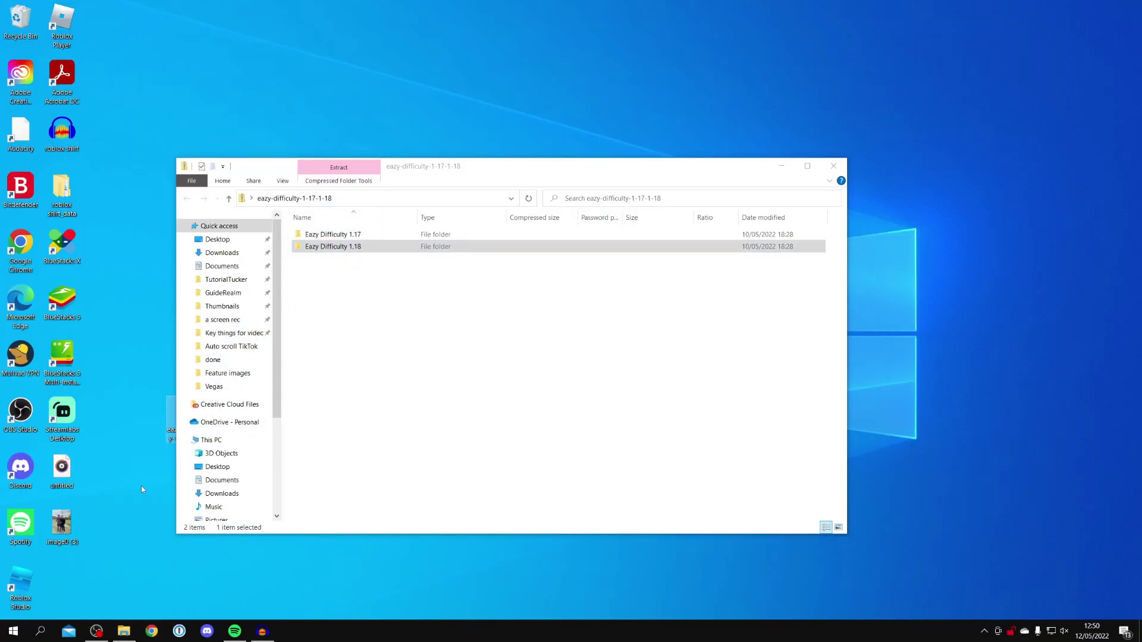
click(835, 167)
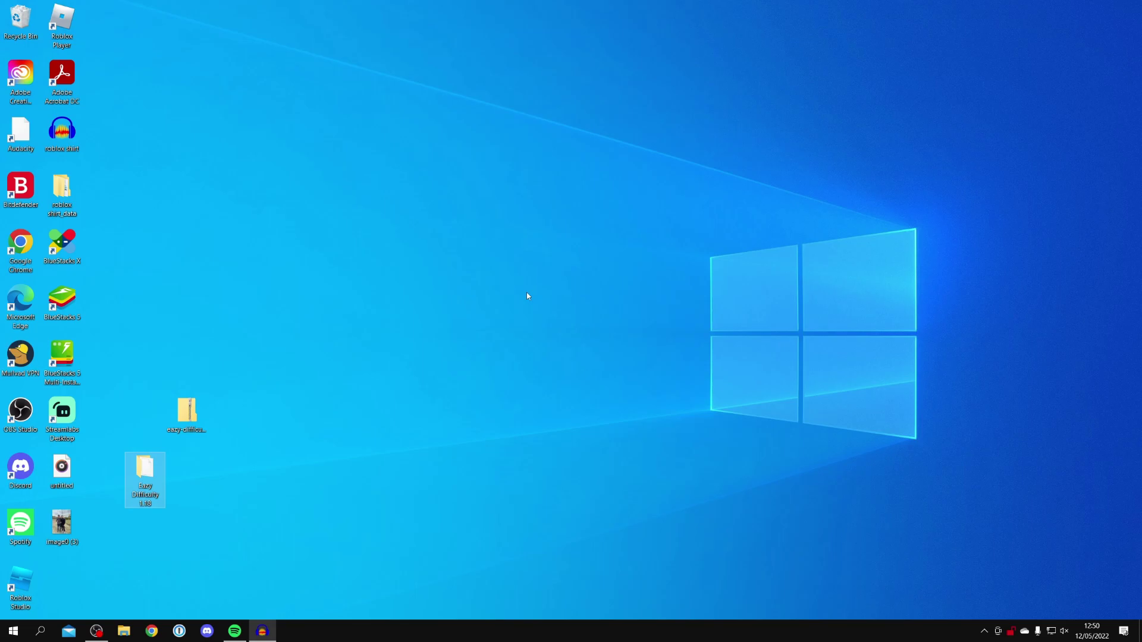
- Open the AppData Roaming folder by running %appdata% from the Run dialog
key(super+r)
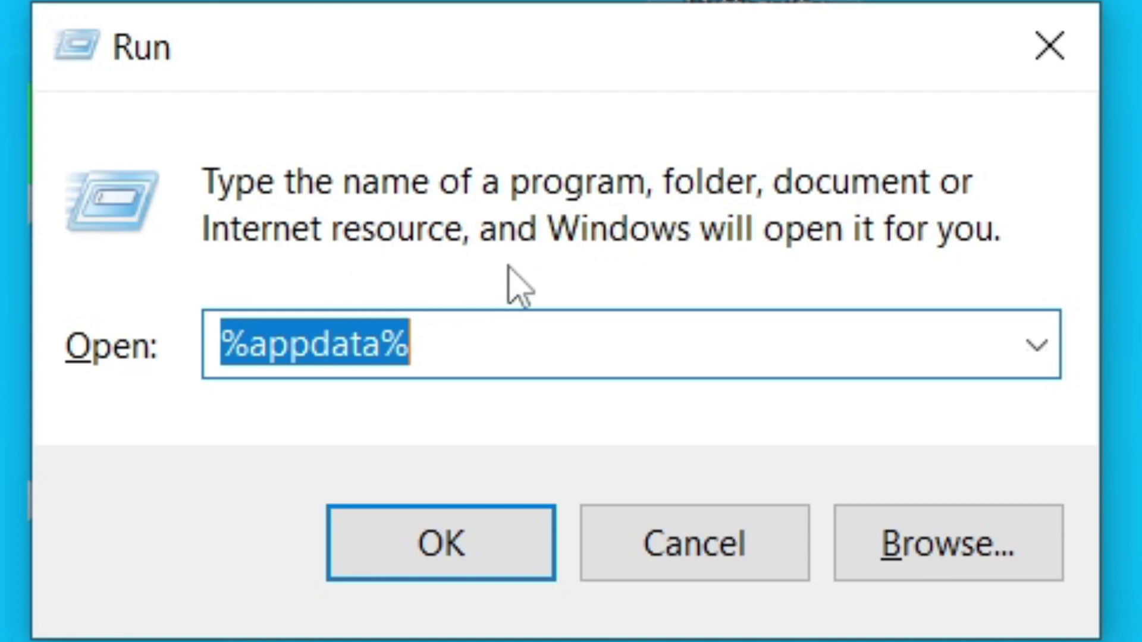
click(505, 349)
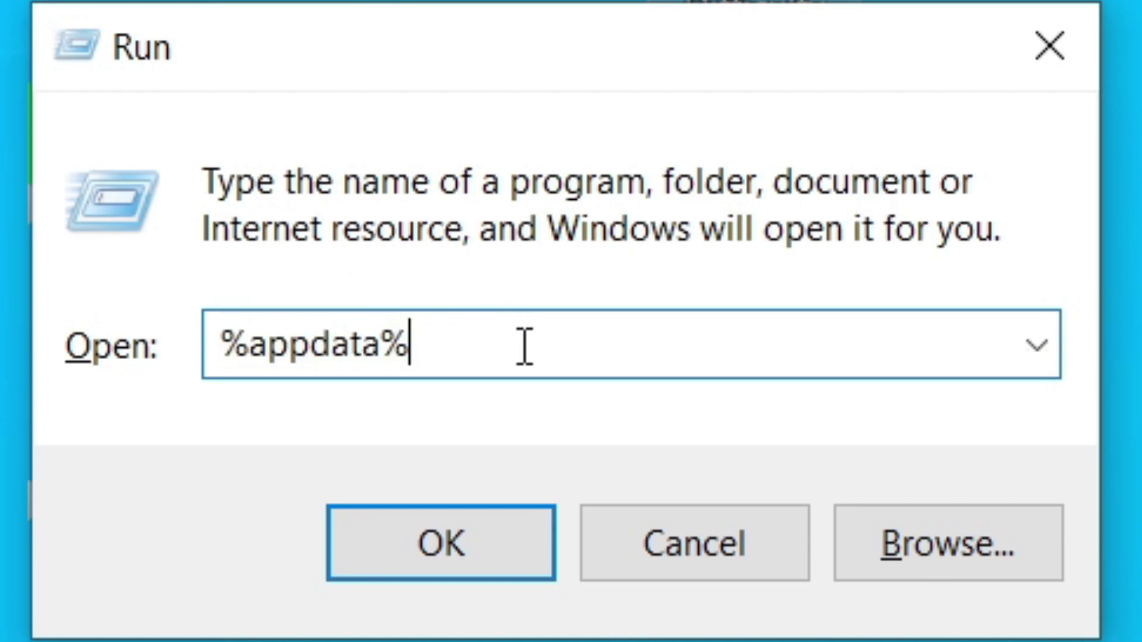
key(Left)
key(Left)
key(Left)
key(Left)
key(Left)
key(Left)
key(Left)
key(Right)
key(Right)
key(Right)
key(Right)
key(Right)
key(Right)
key(Right)
key(ctrl+a)
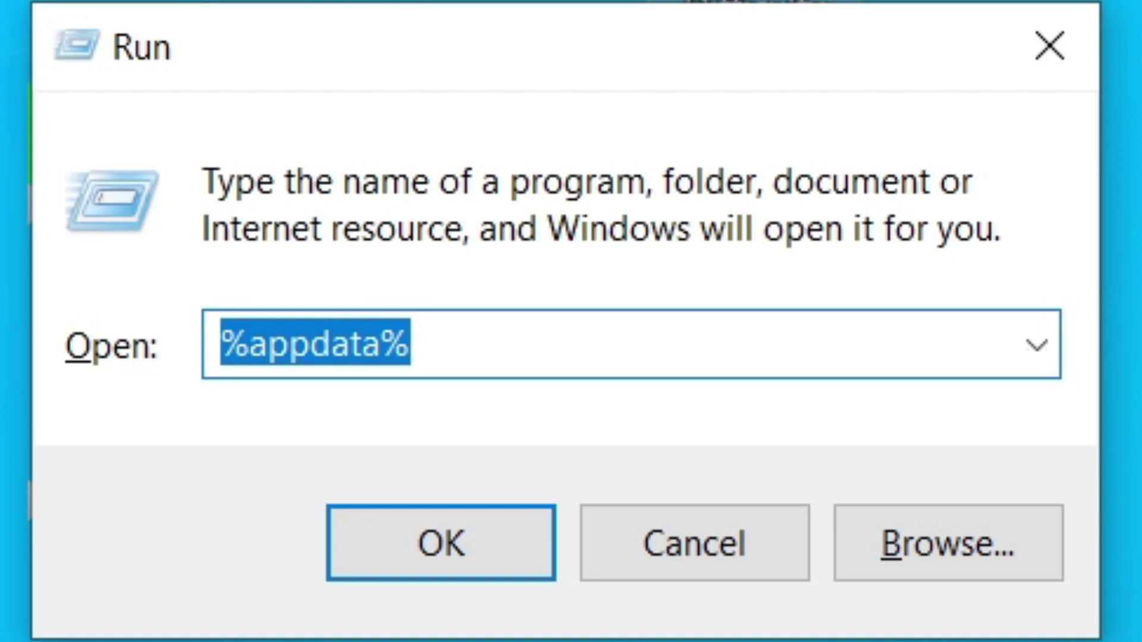
text(%appdata)
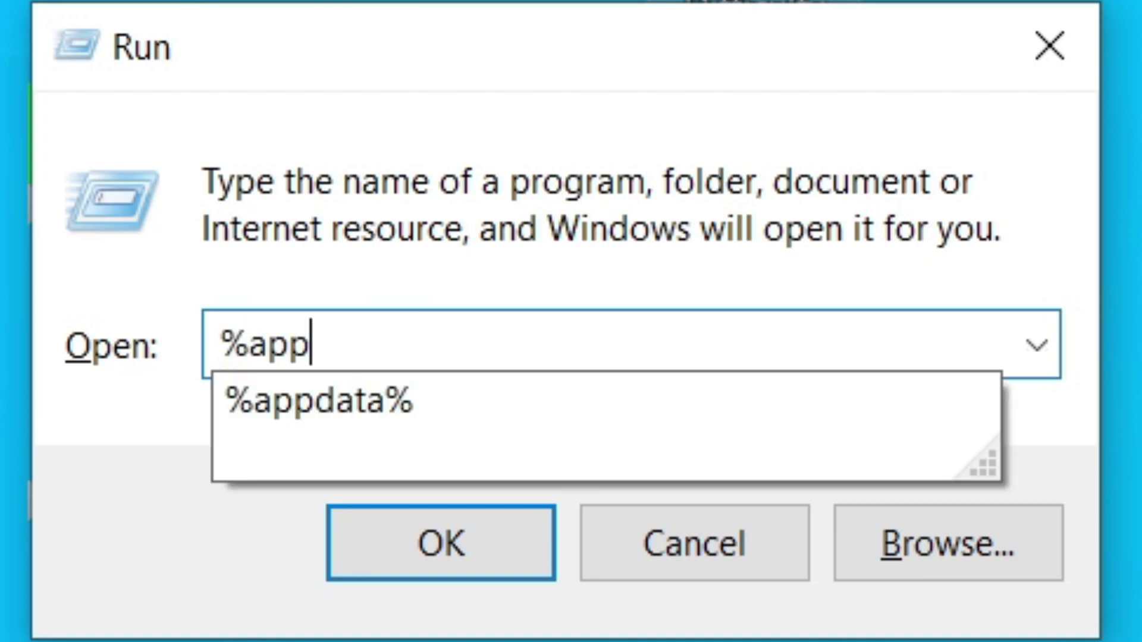
text(%)
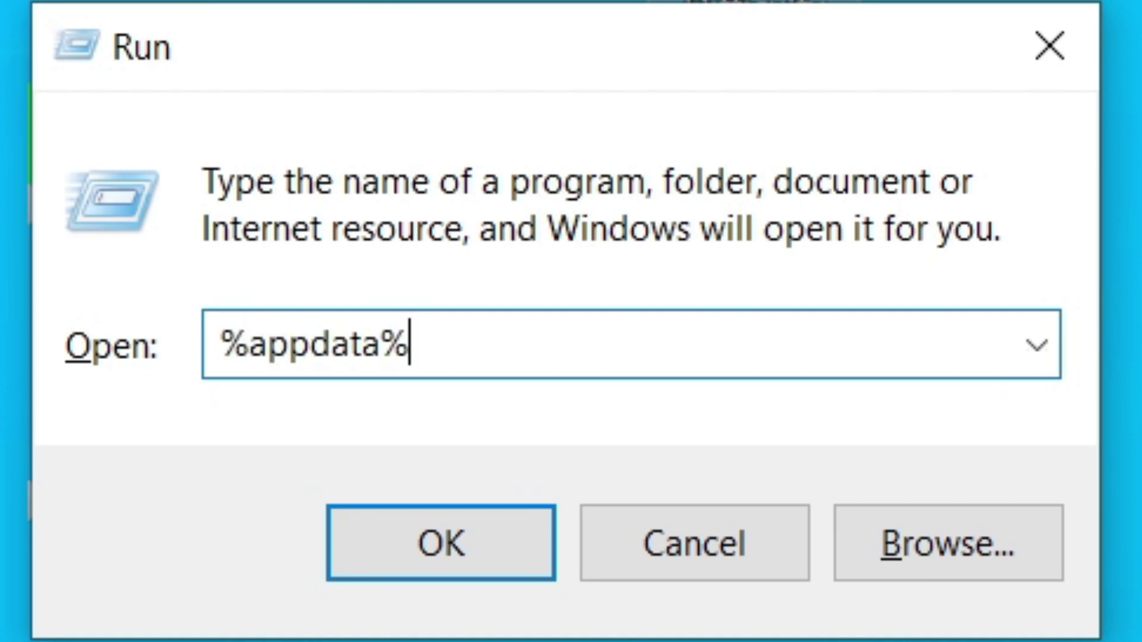
click(443, 542)
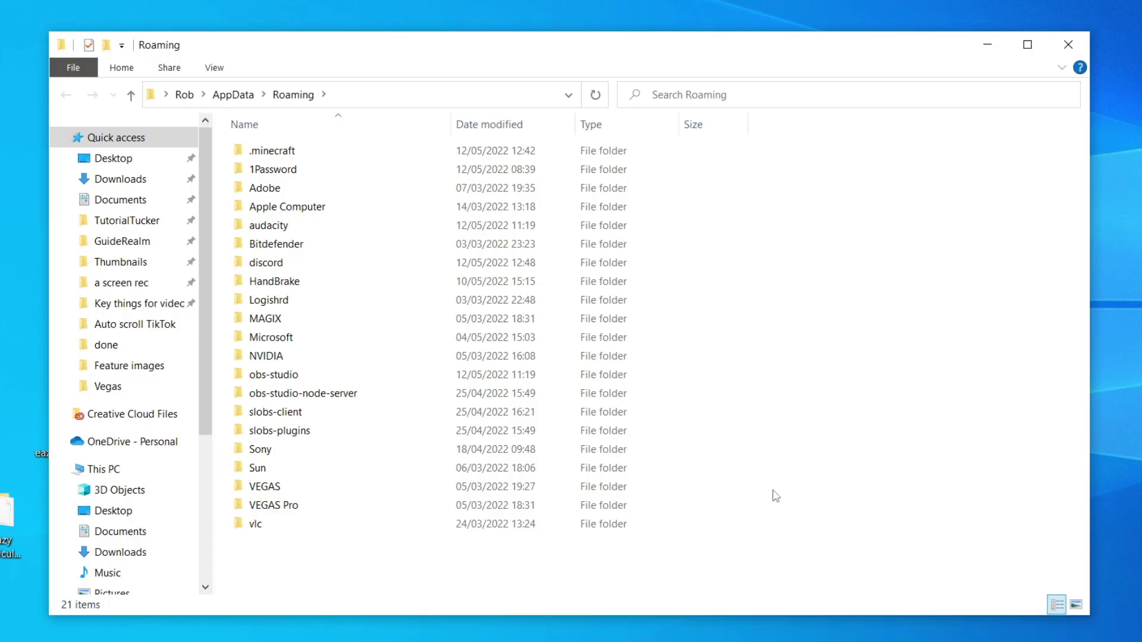
- Navigate into .minecraft > saves > New World (4) > datapacks
double_click(280, 155)
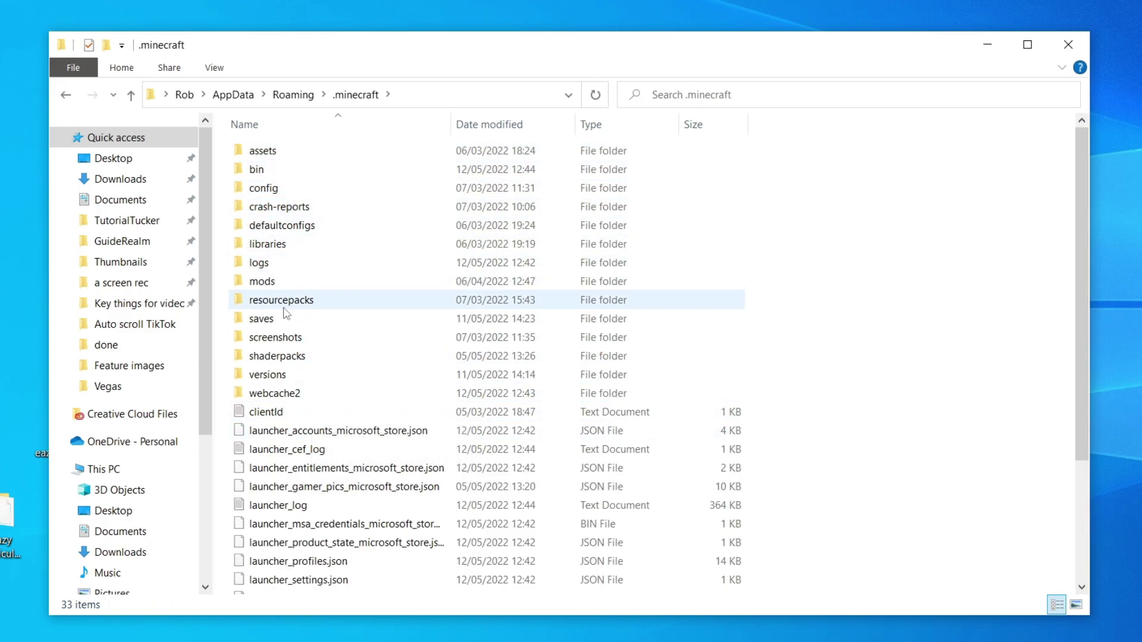
double_click(331, 325)
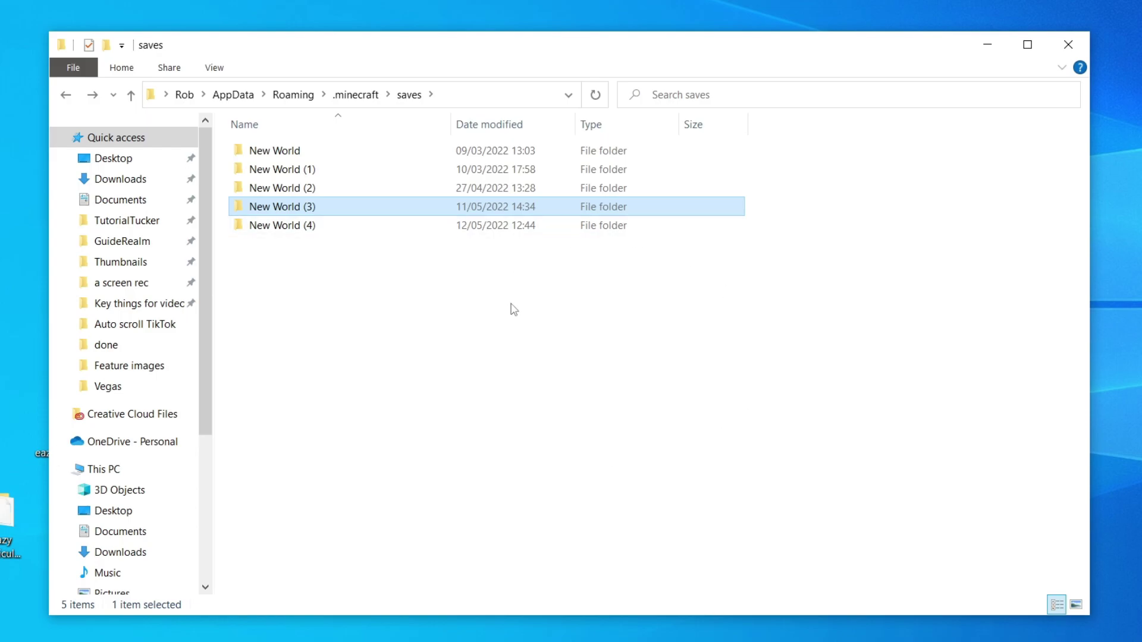
click(486, 297)
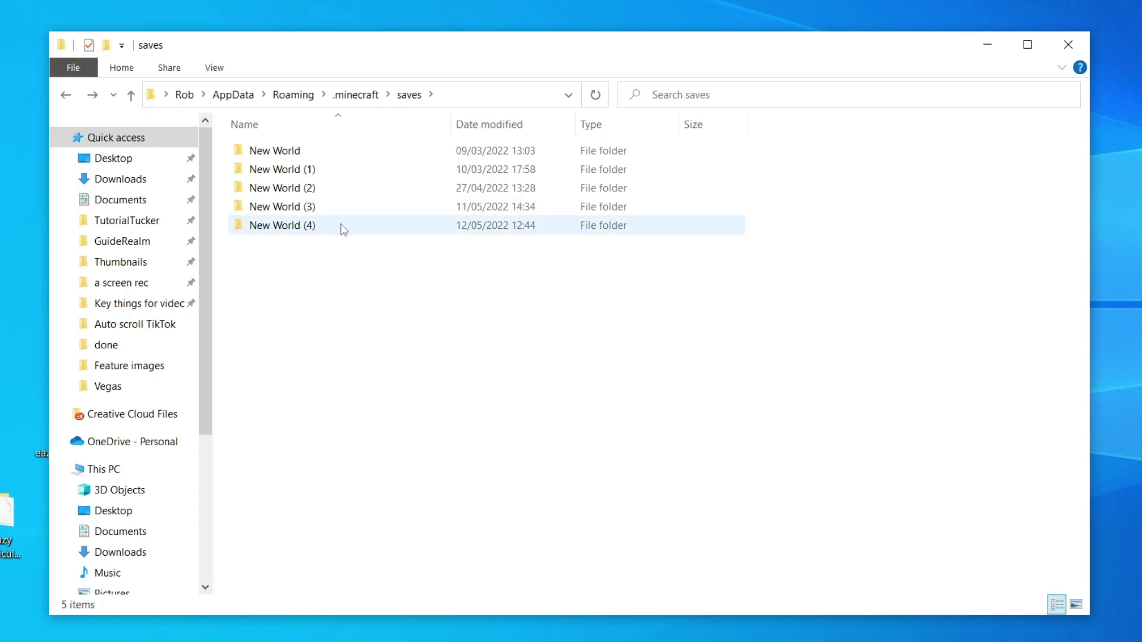
double_click(291, 232)
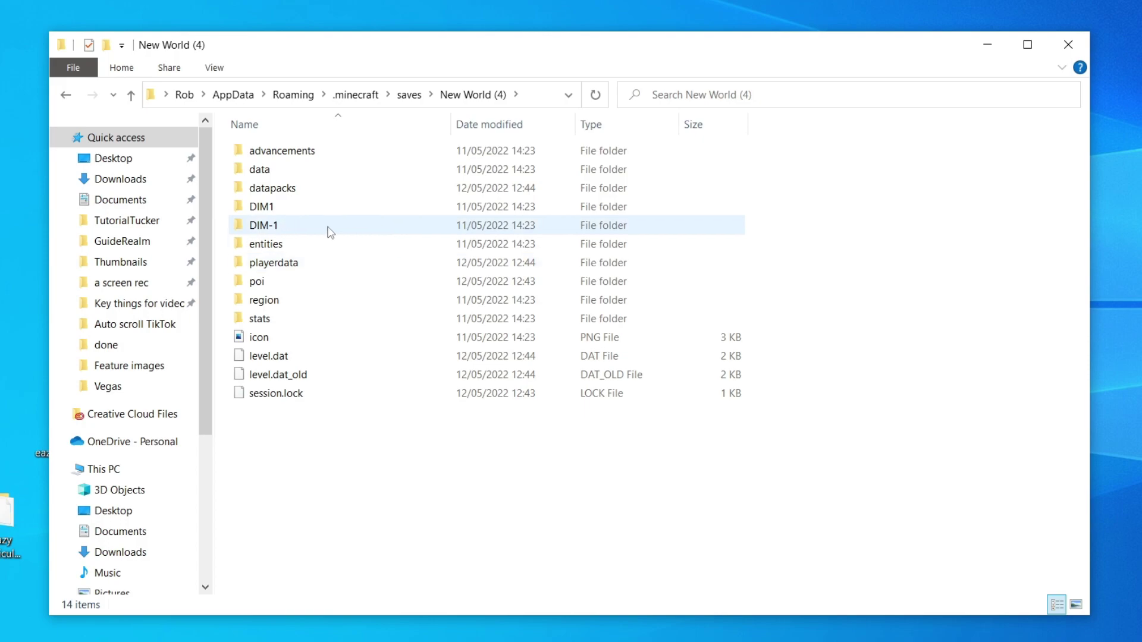
double_click(327, 190)
drag(509, 53, 514, 46)
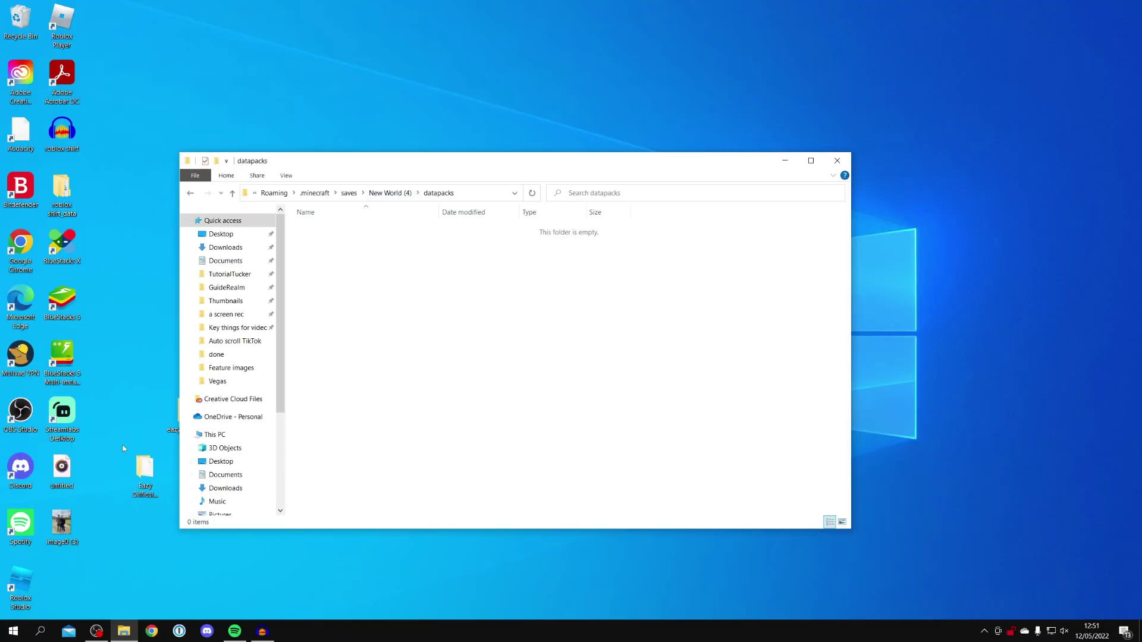
- Move the Eazy Difficulty 1.18 folder from the desktop into the datapacks folder
click(132, 485)
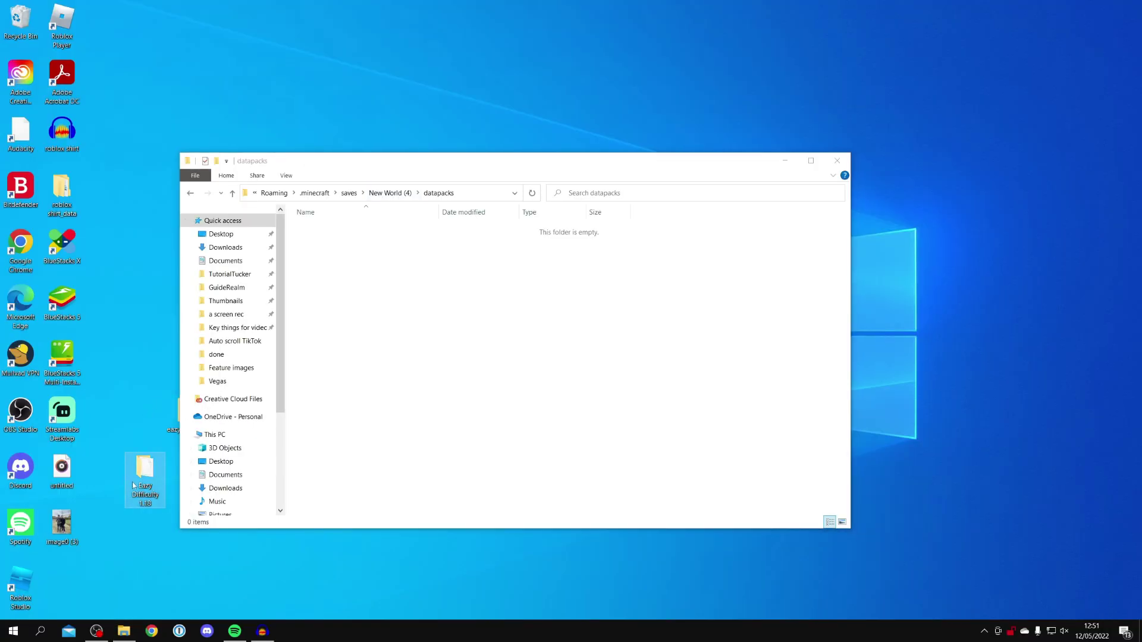
drag(144, 488, 146, 479)
drag(332, 307, 421, 311)
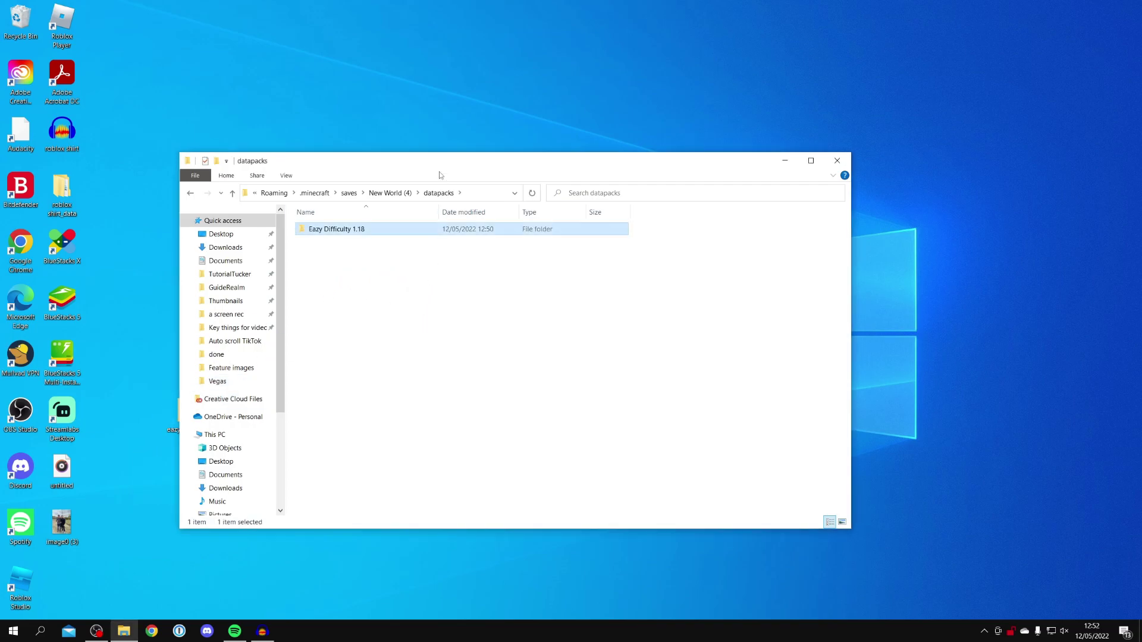
- Reopen the downloaded zip to compare its 1.17 and 1.18 pack folders
drag(419, 165, 493, 150)
double_click(200, 413)
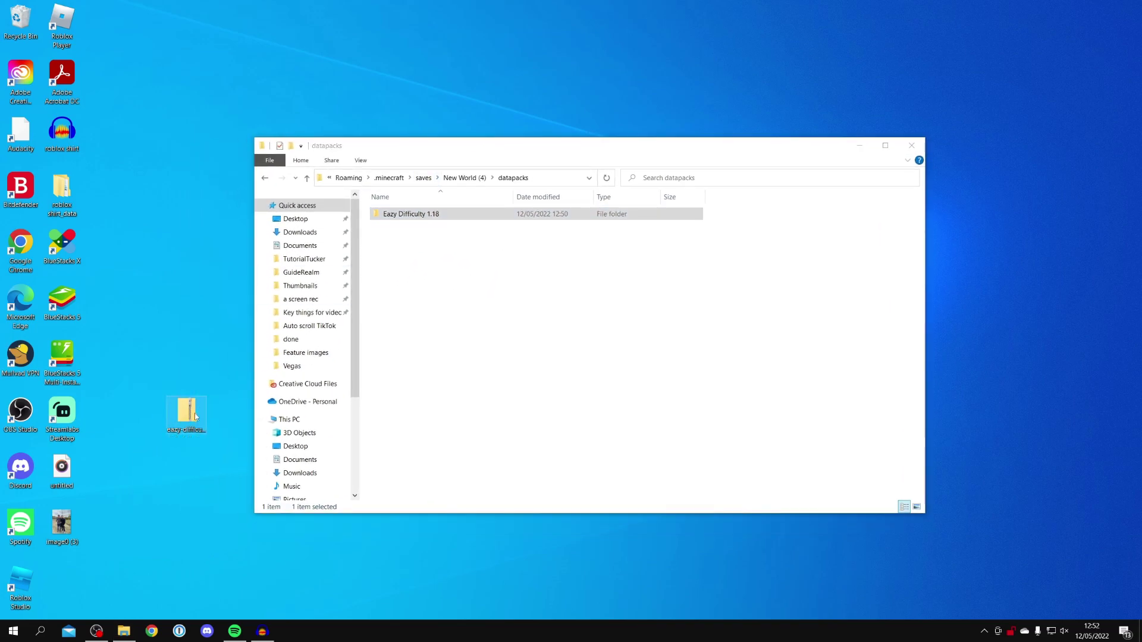
drag(405, 295, 499, 273)
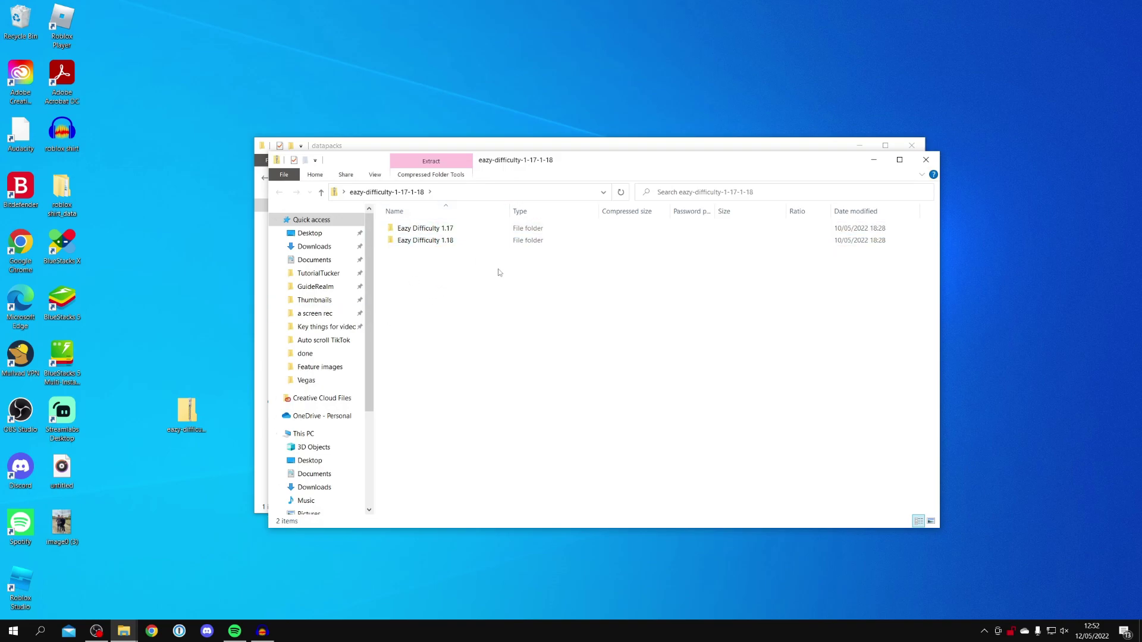
click(926, 161)
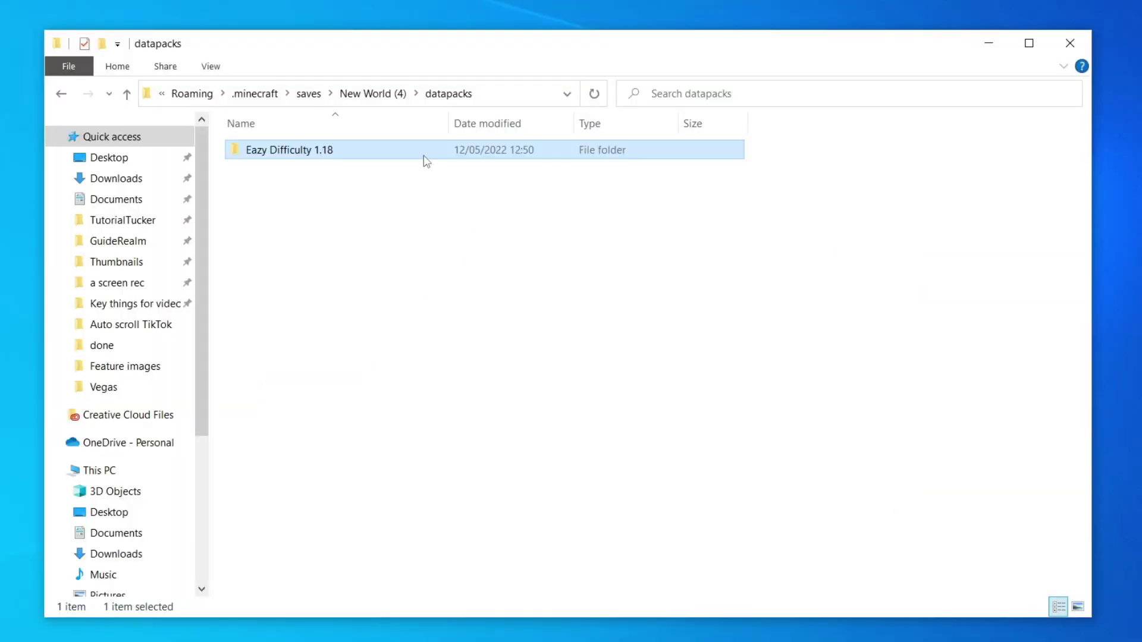
- Confirm Eazy Difficulty 1.18 contains data and pack.mcmeta, then close the window
double_click(375, 159)
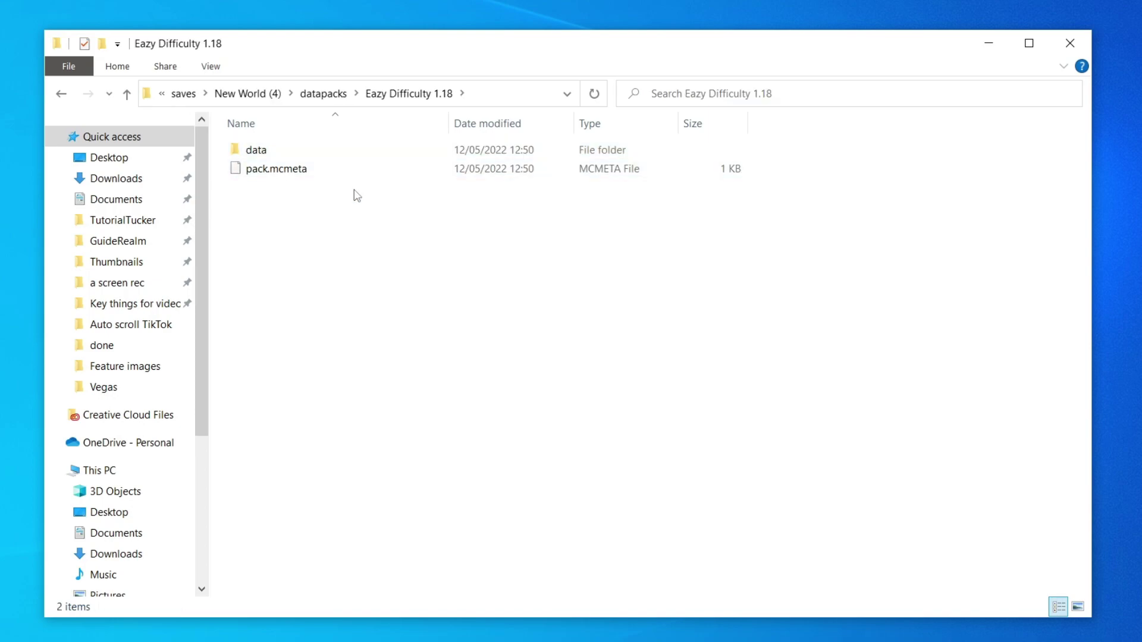
click(283, 169)
click(306, 225)
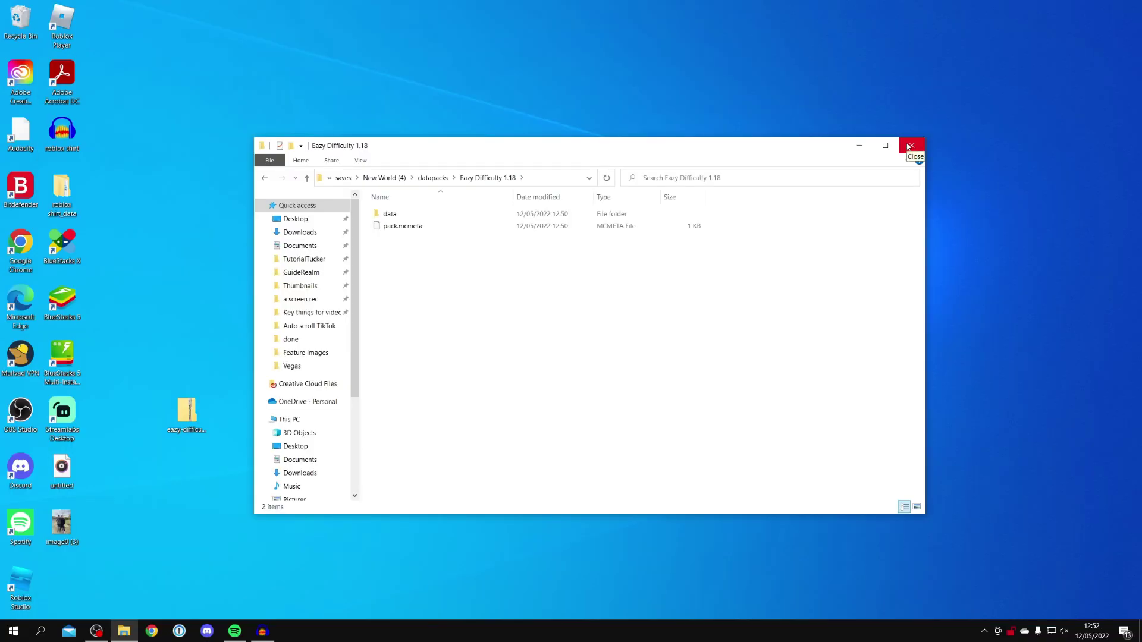
click(910, 145)
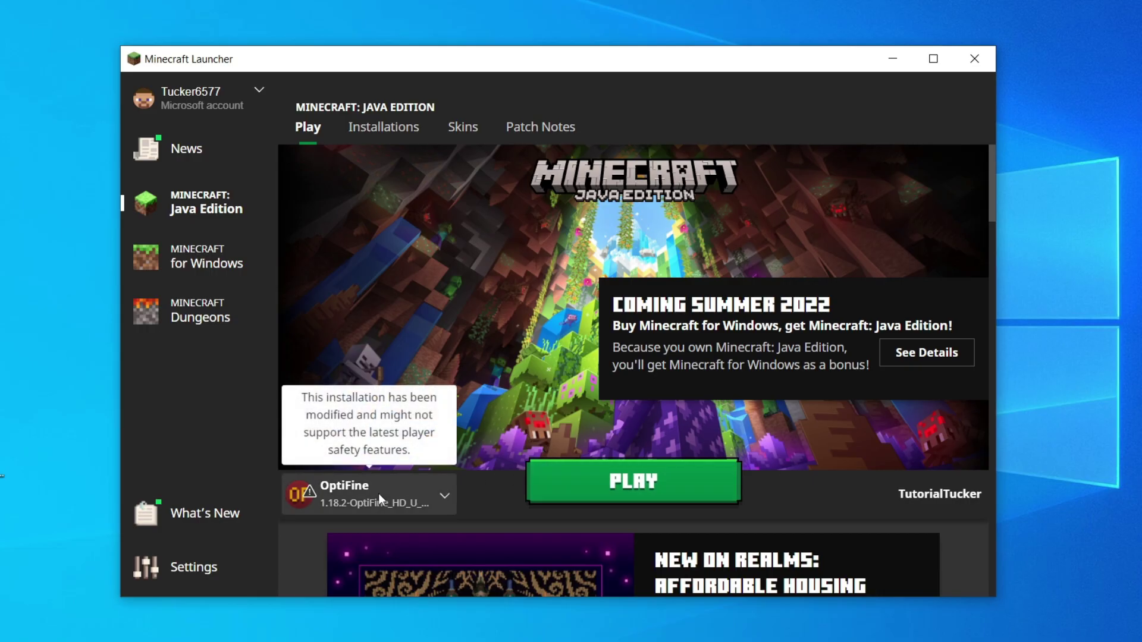
- Launch Minecraft 1.18.2 using the OptiFine installation
click(379, 494)
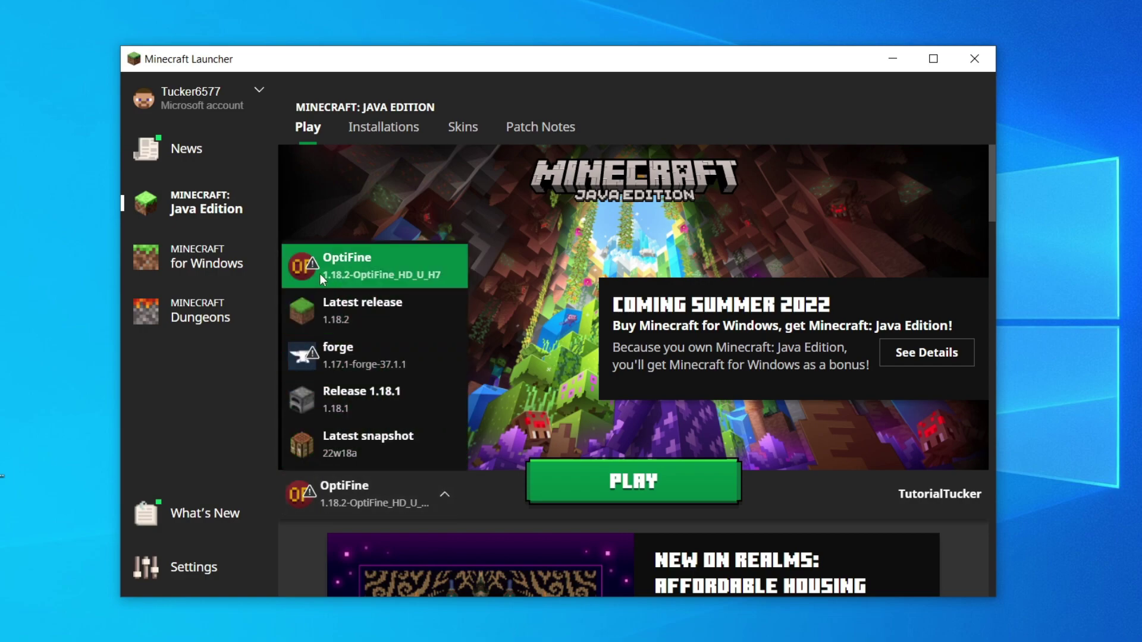
click(347, 275)
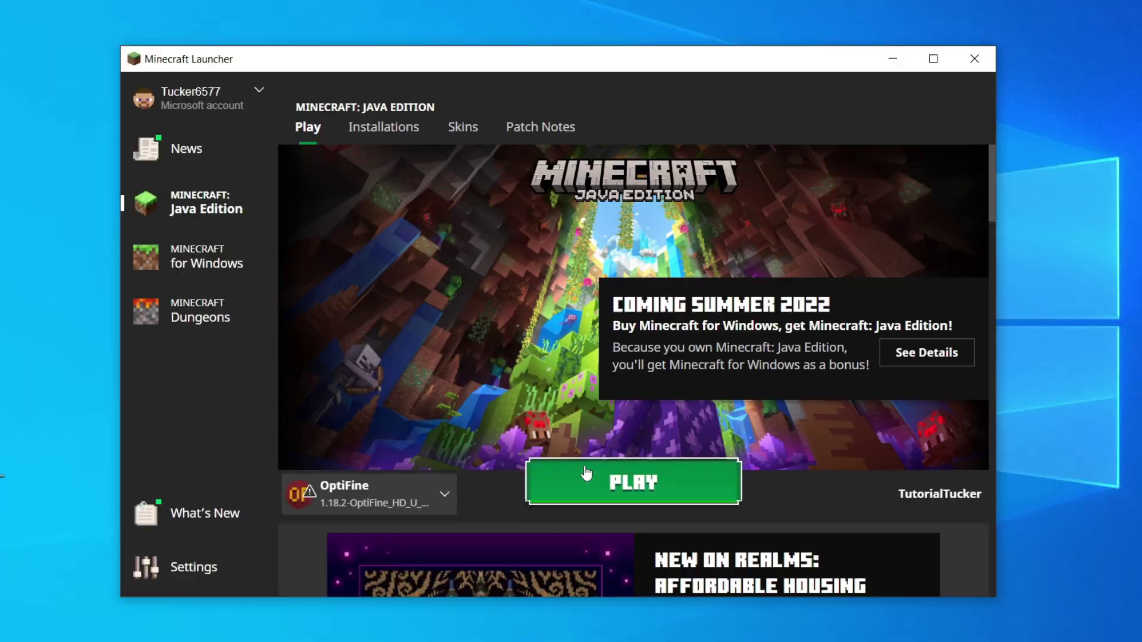
click(586, 479)
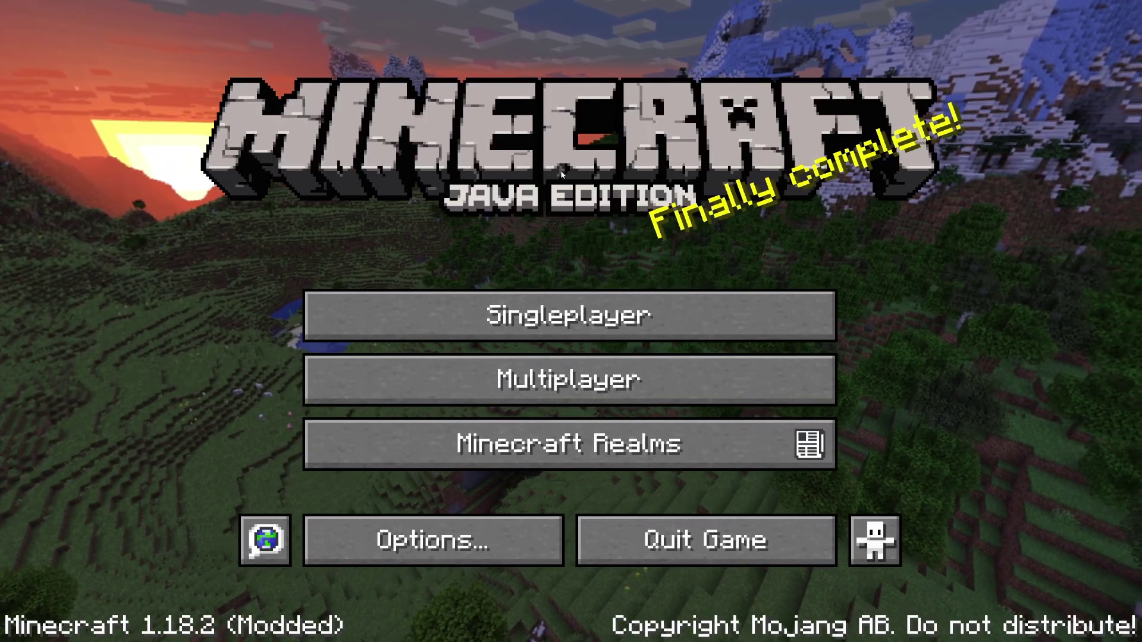
- From Singleplayer, select the New World (4) survival save and play it
click(550, 318)
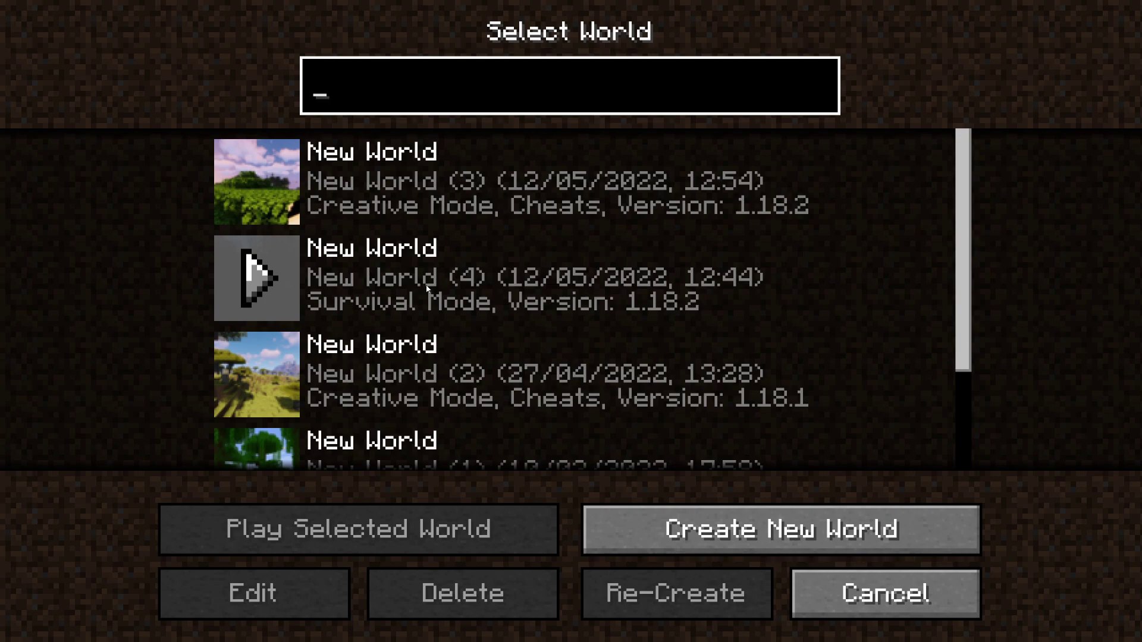
click(434, 280)
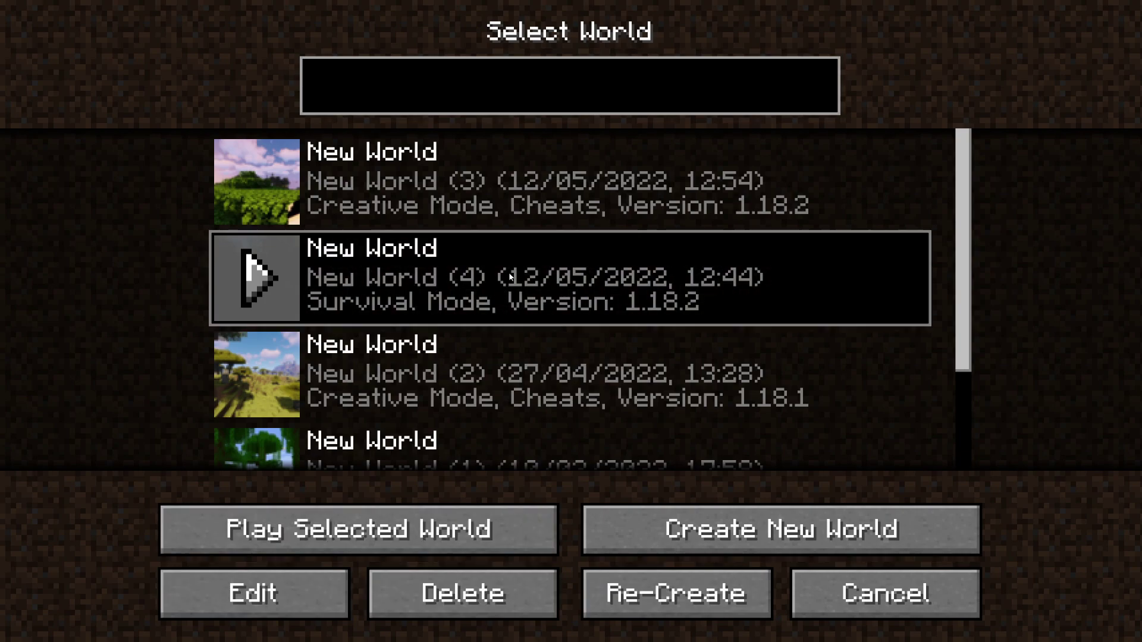
click(355, 530)
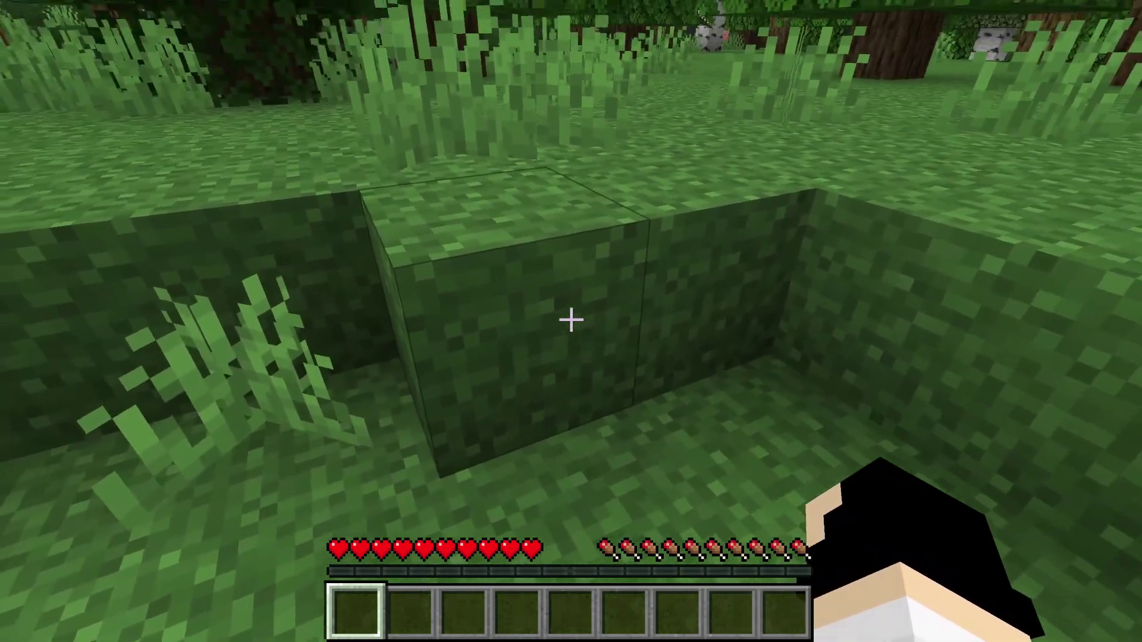
- Mine a grass block for dirt and place one dirt in the 2x2 crafting grid
click(571, 320)
drag(571, 320, 571, 320)
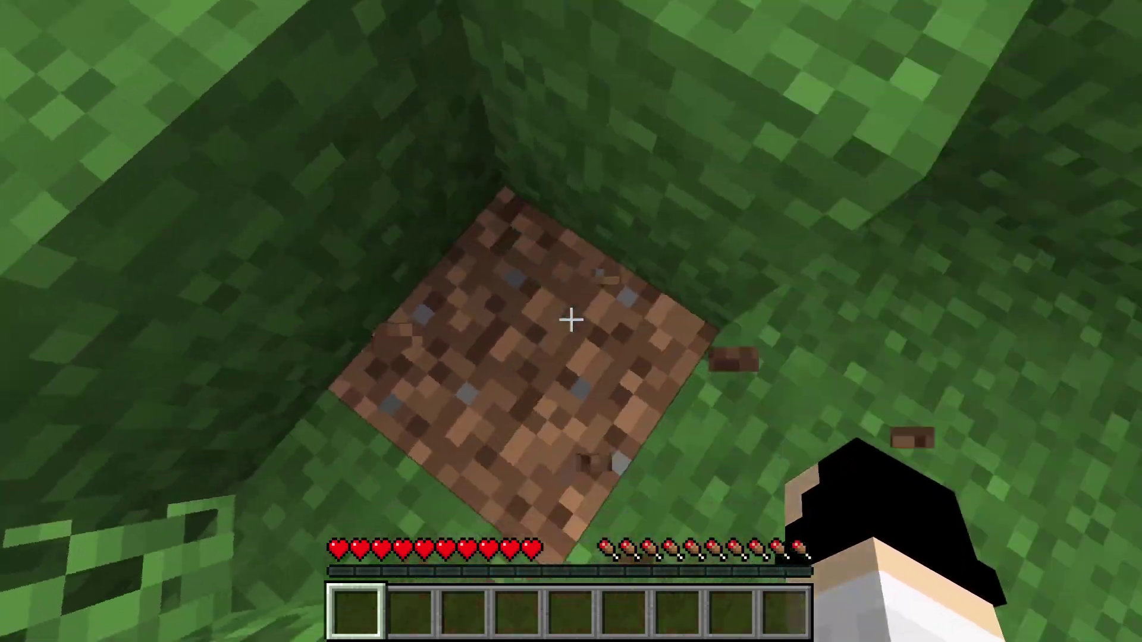
key(e)
click(716, 431)
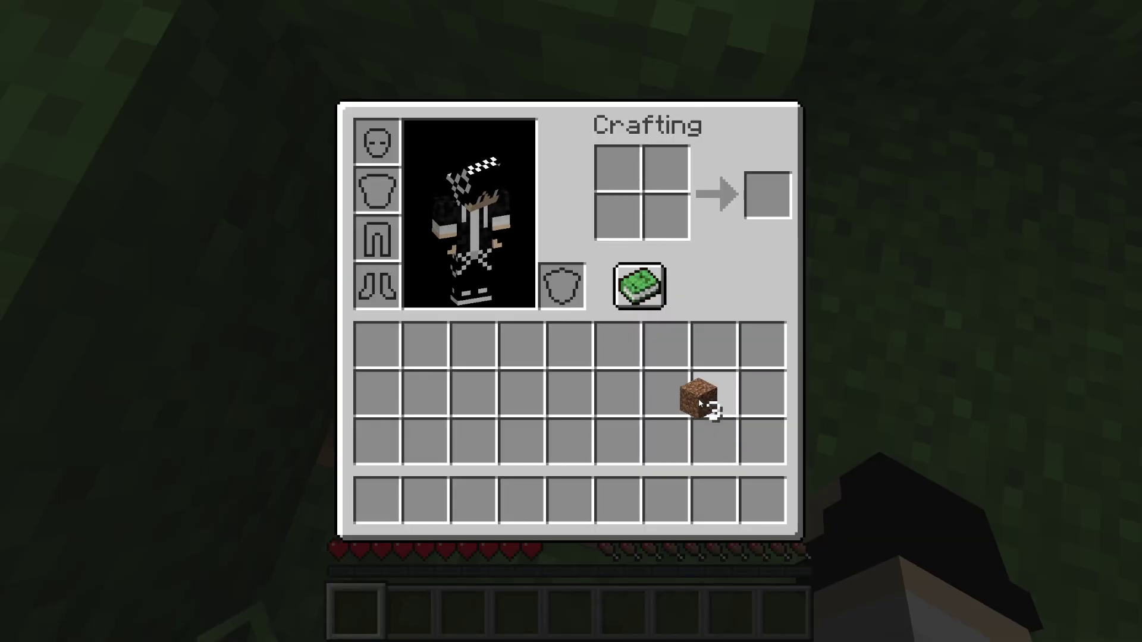
click(660, 397)
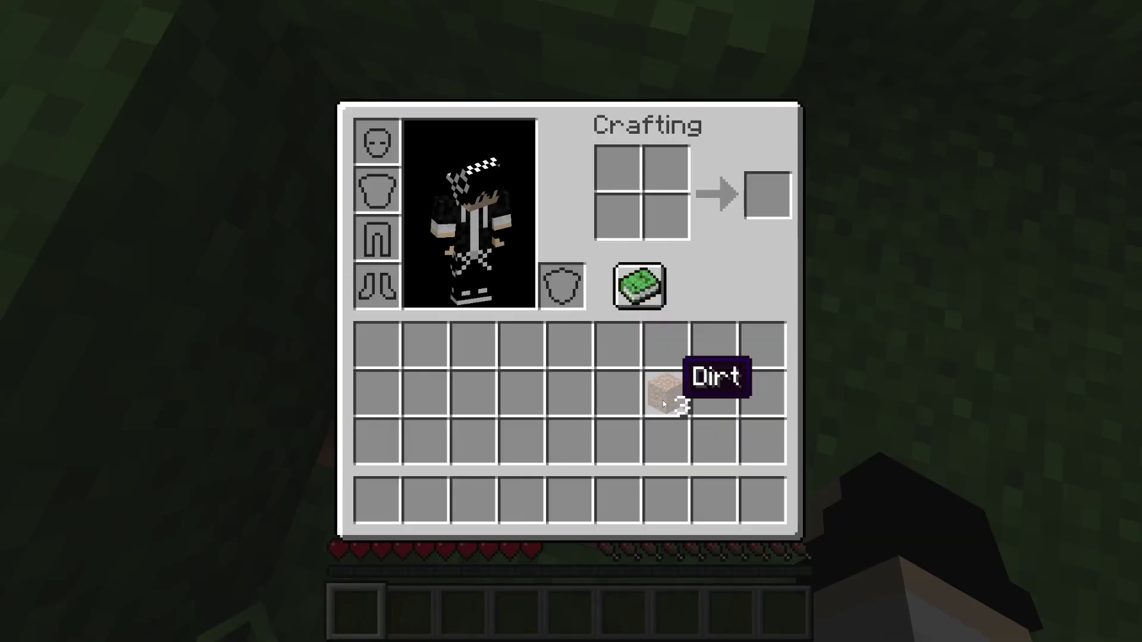
click(668, 403)
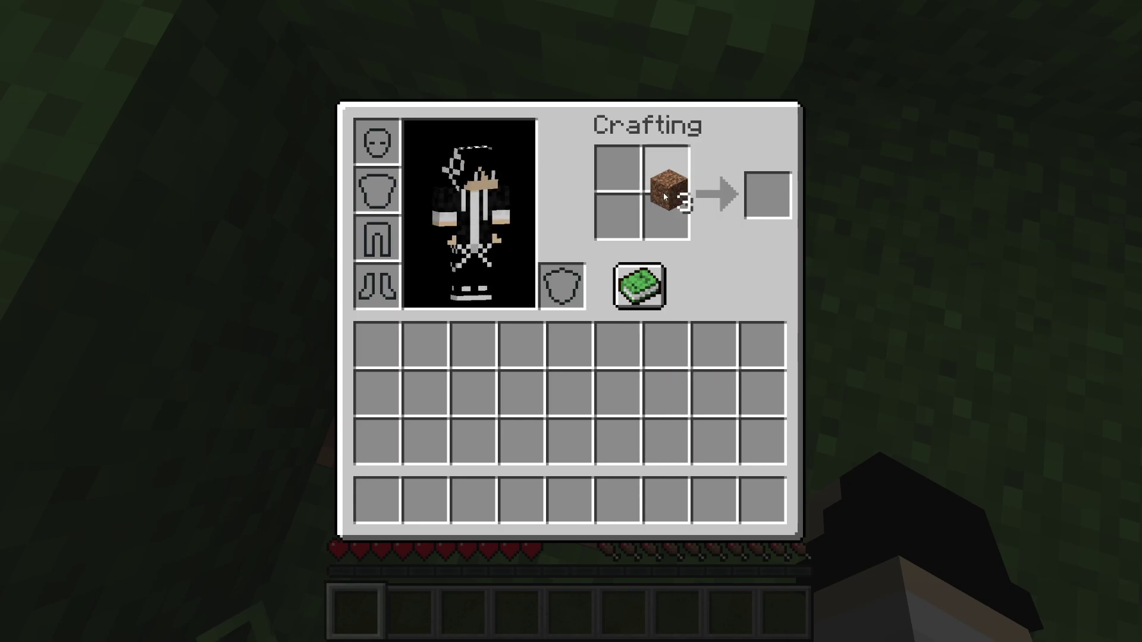
right_click(663, 214)
click(717, 344)
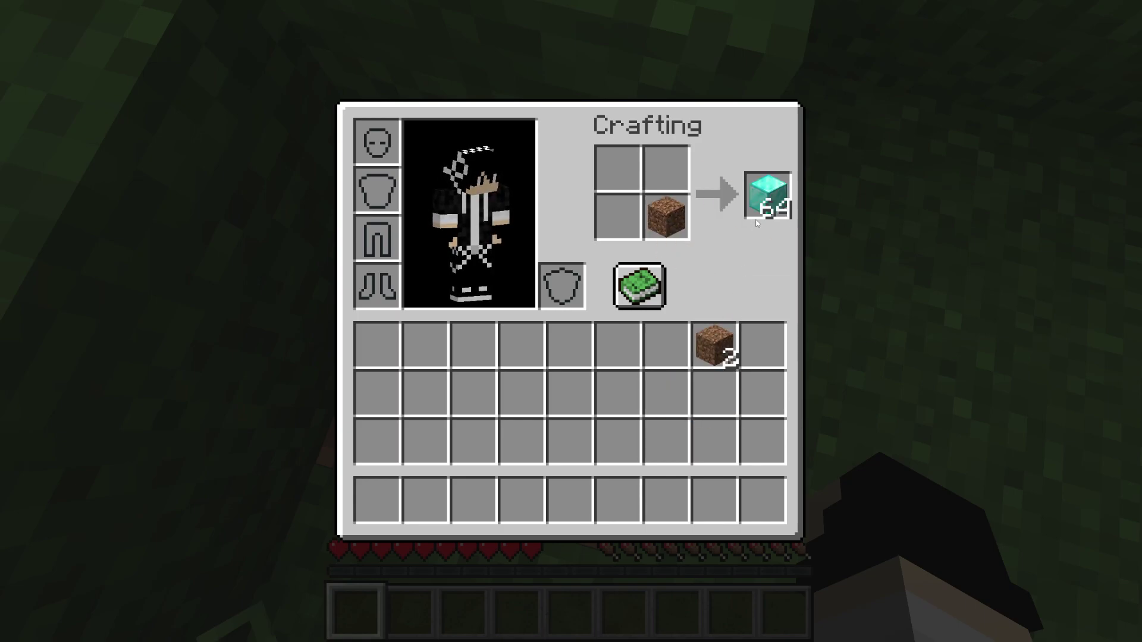
- Take the resulting 64 Blocks of Diamond into the last hotbar slot
click(768, 197)
click(765, 498)
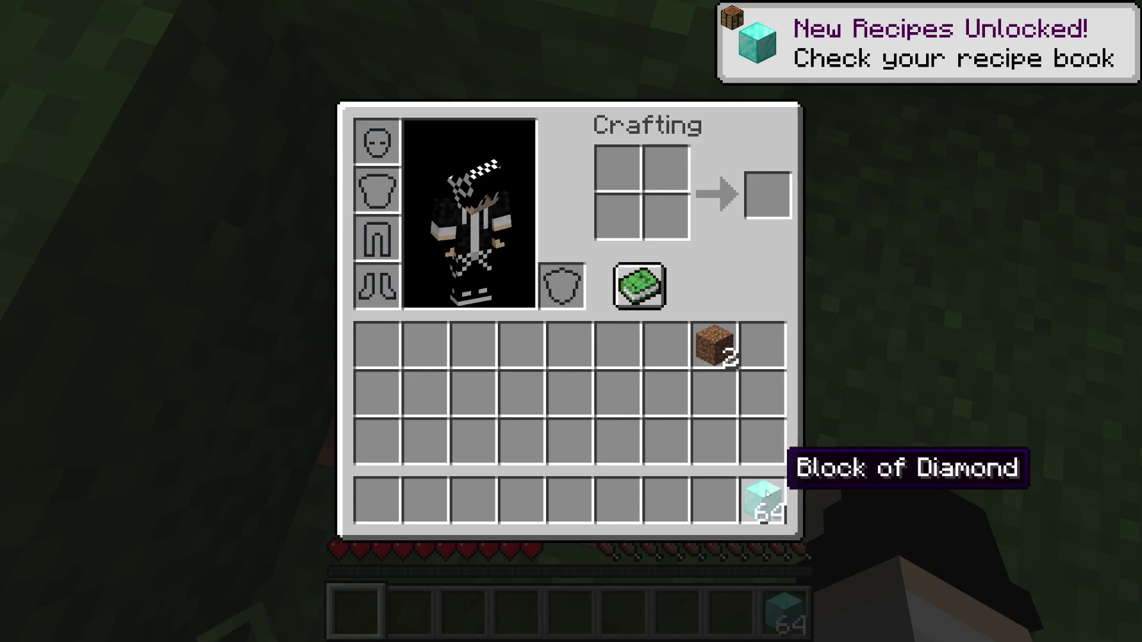
key(e)
key(7)
- Craft the diamond blocks into 9 Diamonds and store them in the last hotbar slot
key(e)
click(764, 498)
click(667, 215)
click(767, 196)
click(768, 500)
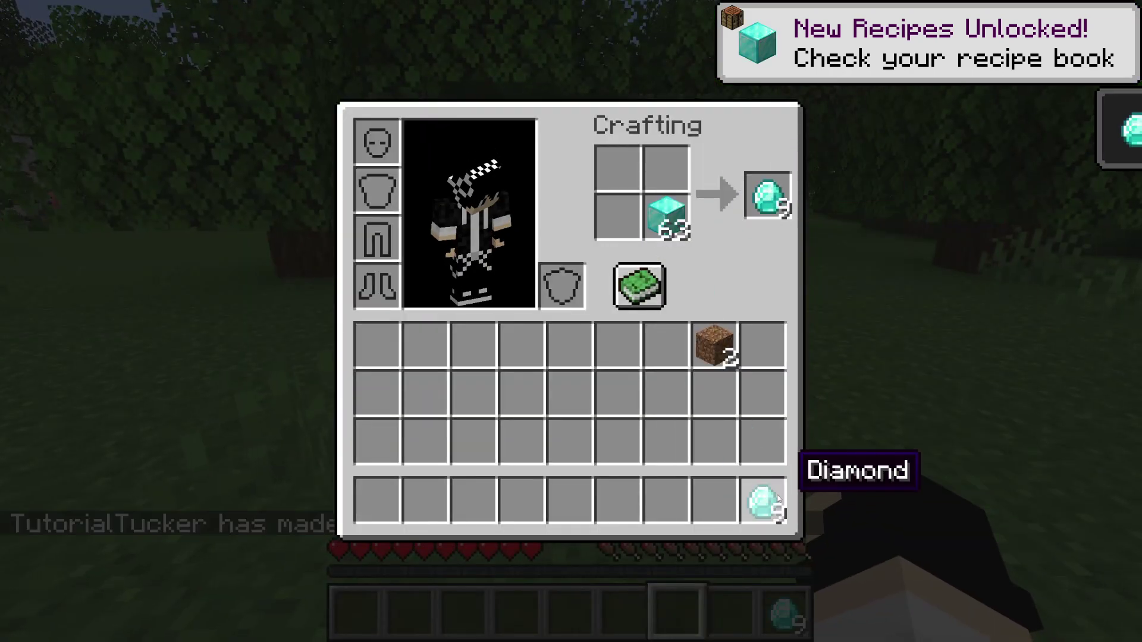
key(e)
- Hold the diamonds, then switch to front-facing third-person view and an empty slot
key(9)
key(e)
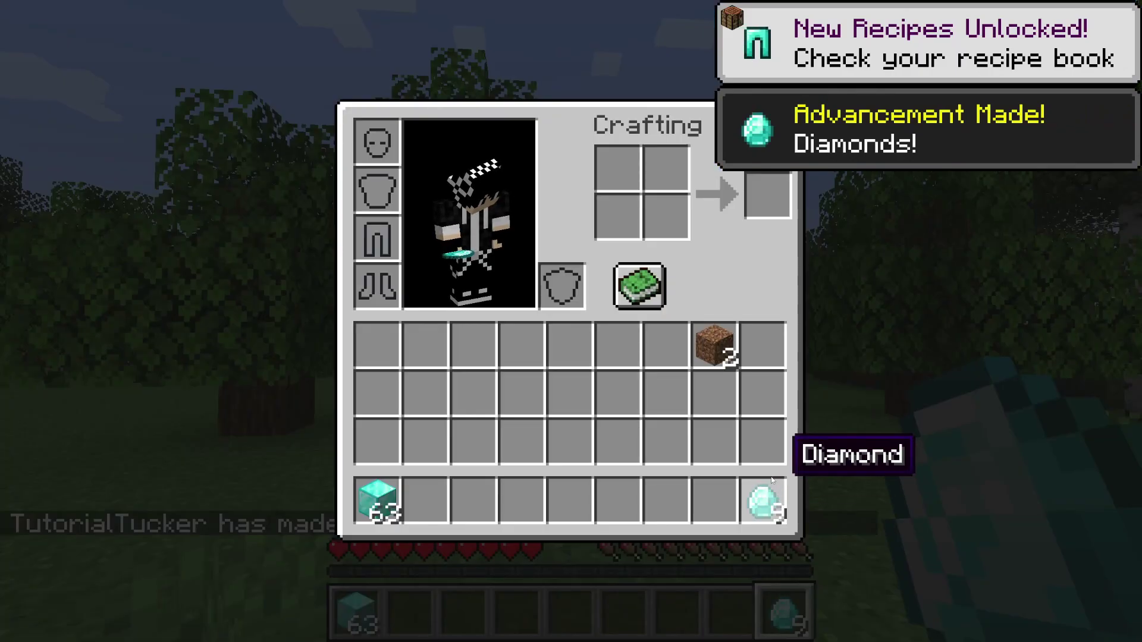
key(e)
key(F5)
key(F5)
key(8)
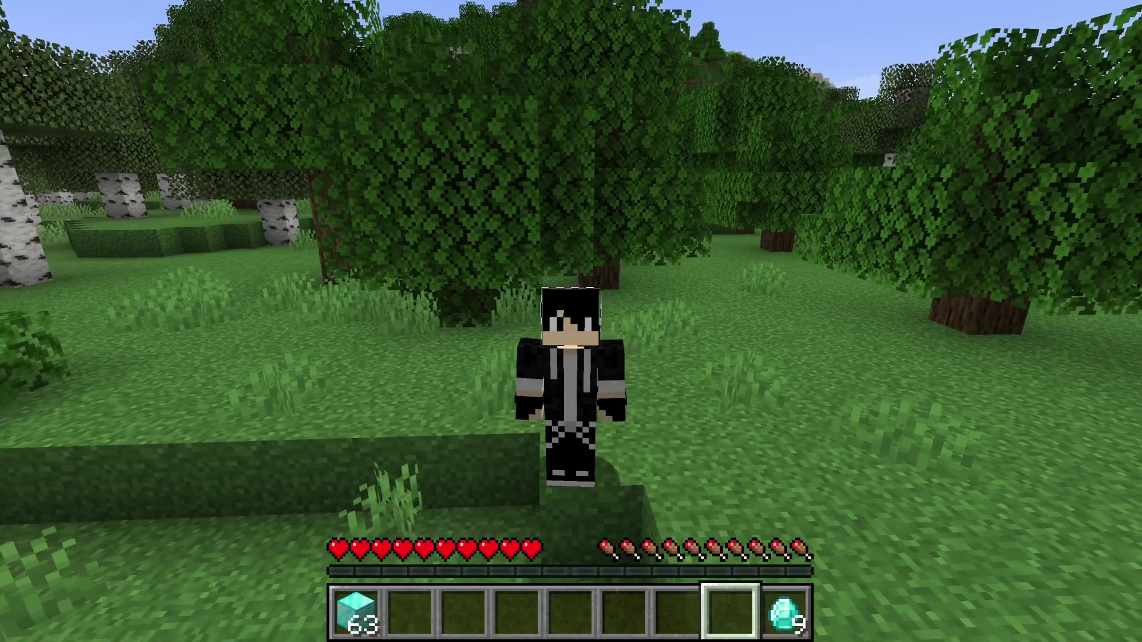